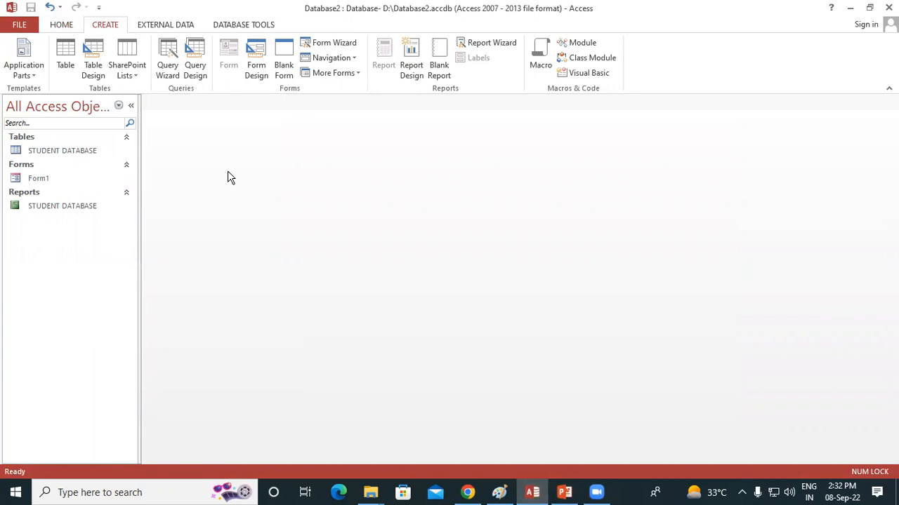
Review Form1, the STUDENT DATABASE report and the STUDENT DATABASE table, and close all three.
double_click(44, 180)
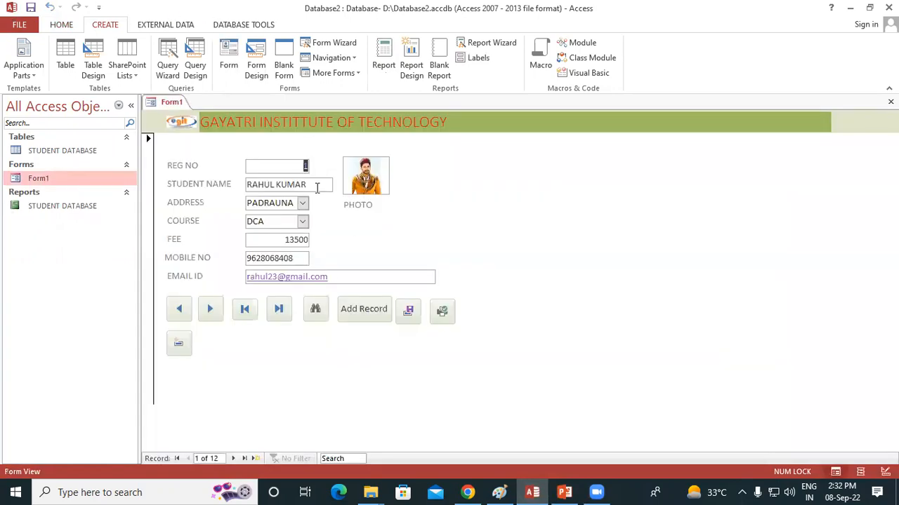
double_click(44, 205)
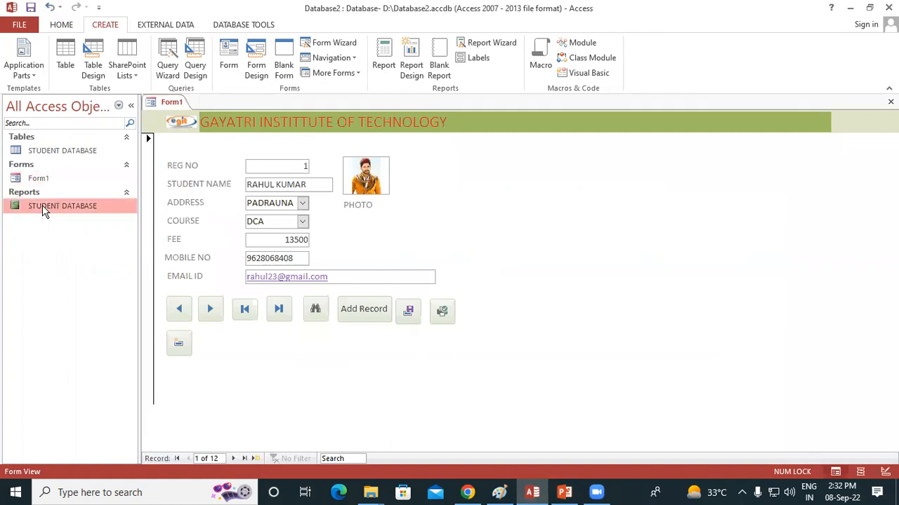
click(69, 154)
double_click(70, 155)
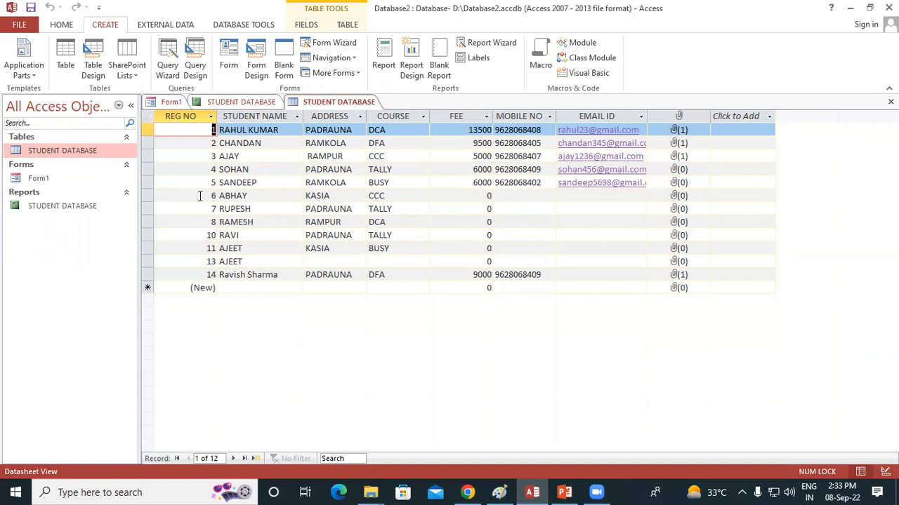
click(890, 102)
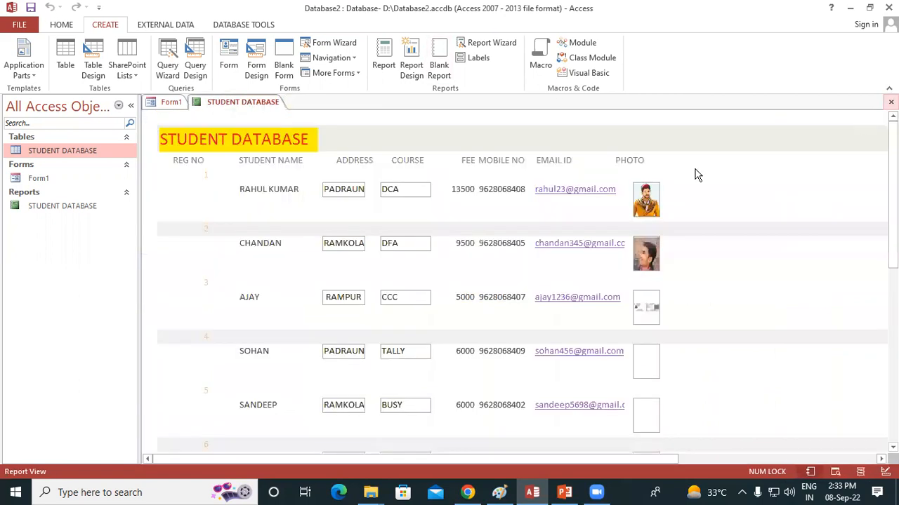
click(890, 102)
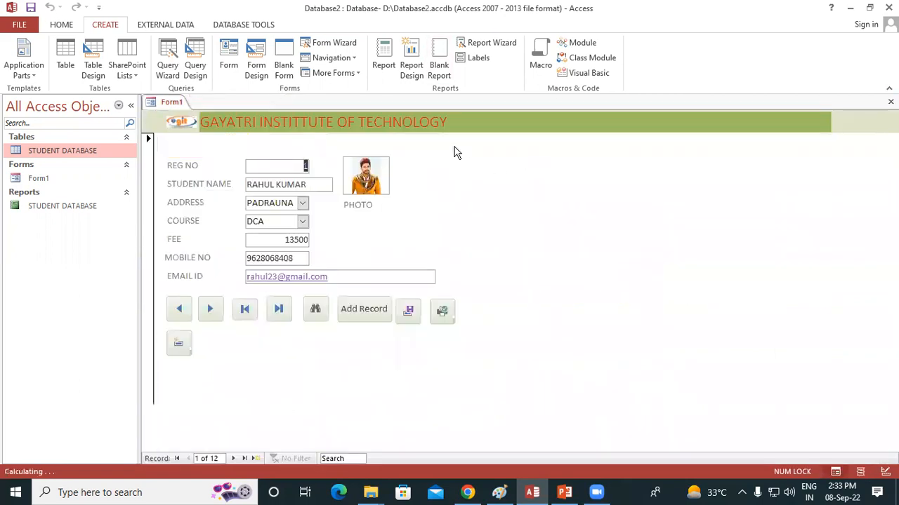
click(890, 102)
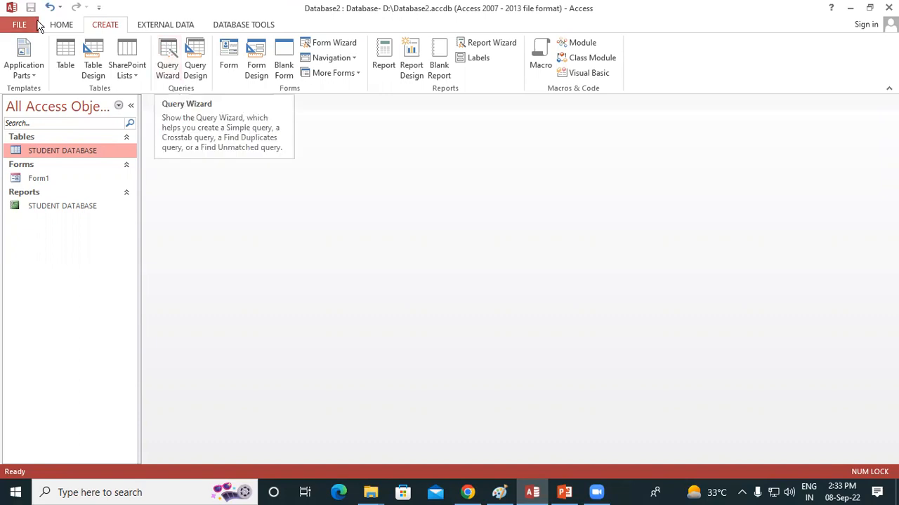
Start a Simple Query Wizard query based on the STUDENT DATABASE table.
click(61, 25)
click(102, 27)
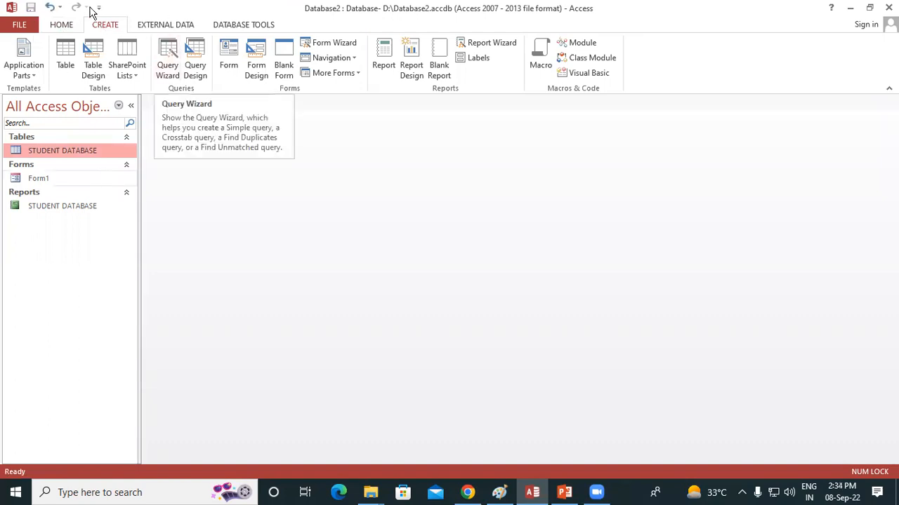
click(165, 55)
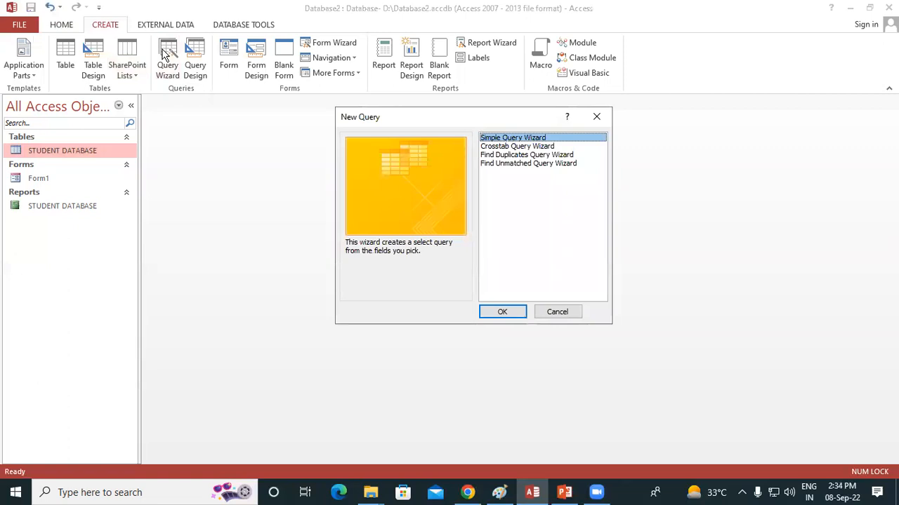
drag(419, 118, 189, 106)
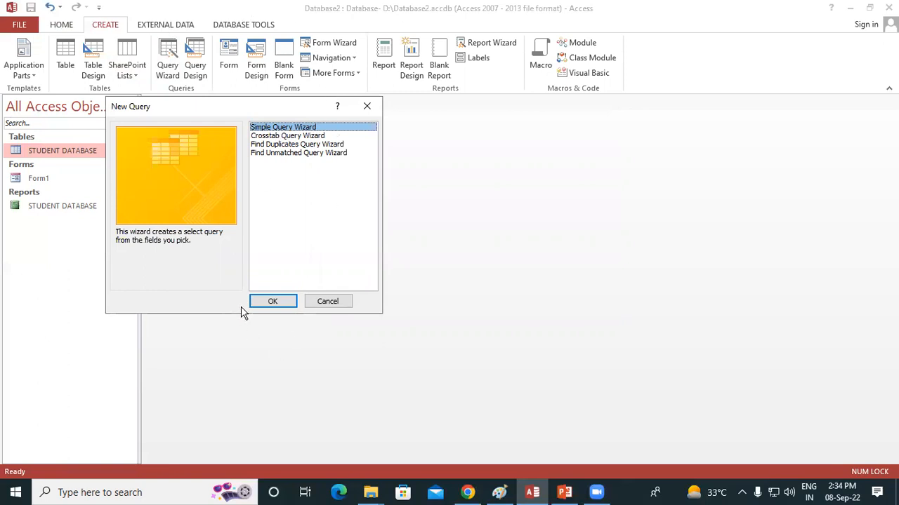
click(271, 302)
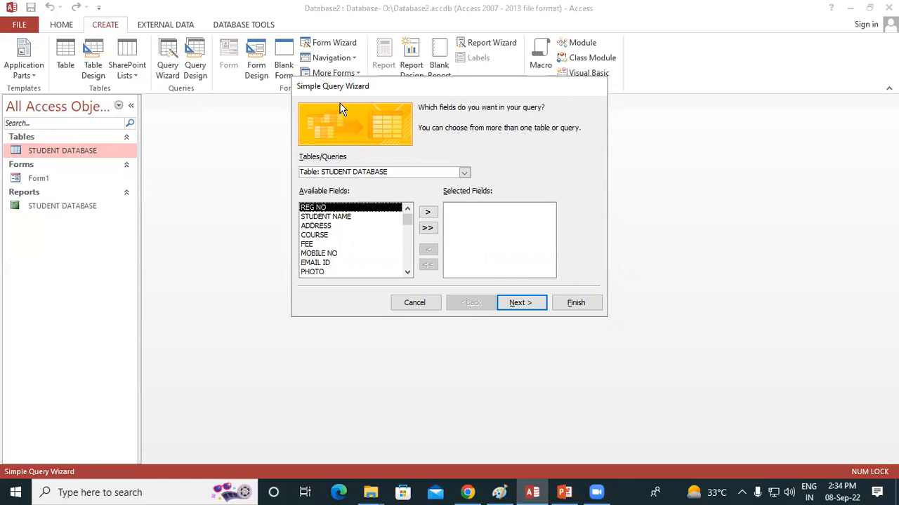
drag(334, 90, 232, 96)
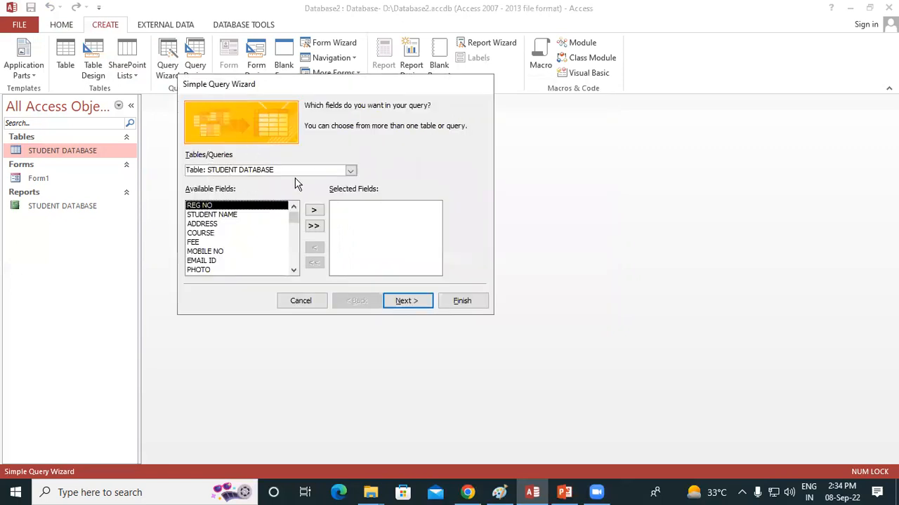
click(352, 171)
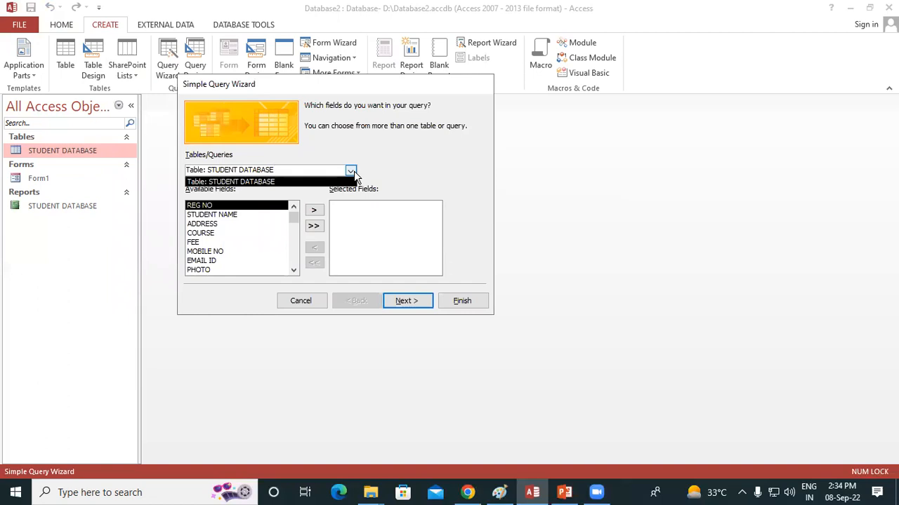
click(237, 183)
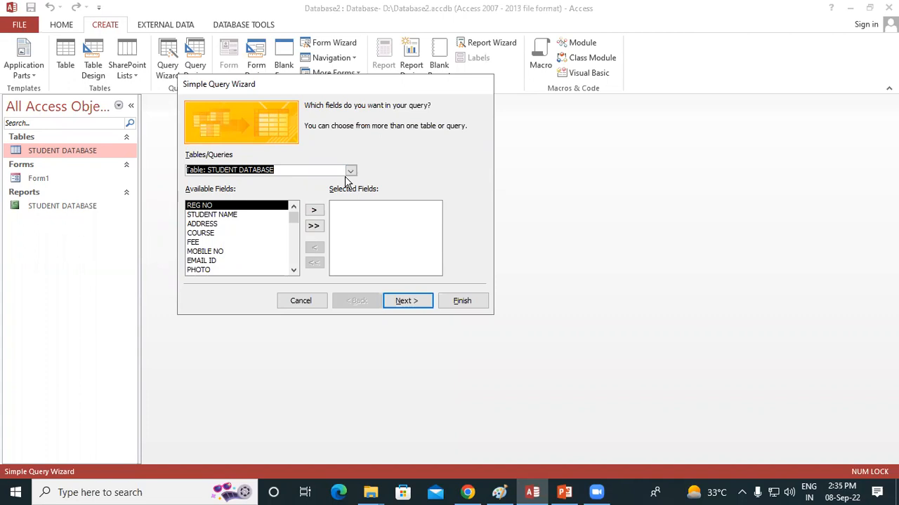
Add the REG NO, STUDENT NAME, ADDRESS, COURSE, FEE, MOBILE NO and EMAIL ID fields to the query.
click(313, 212)
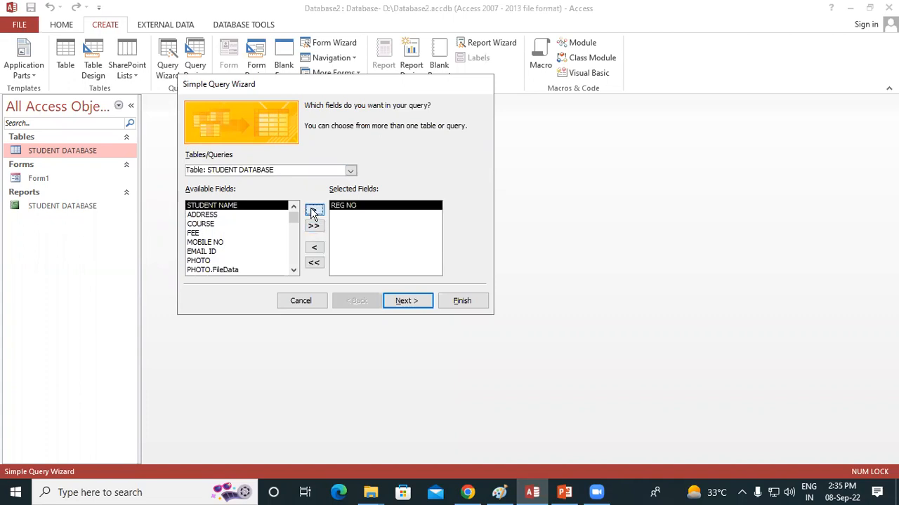
click(313, 211)
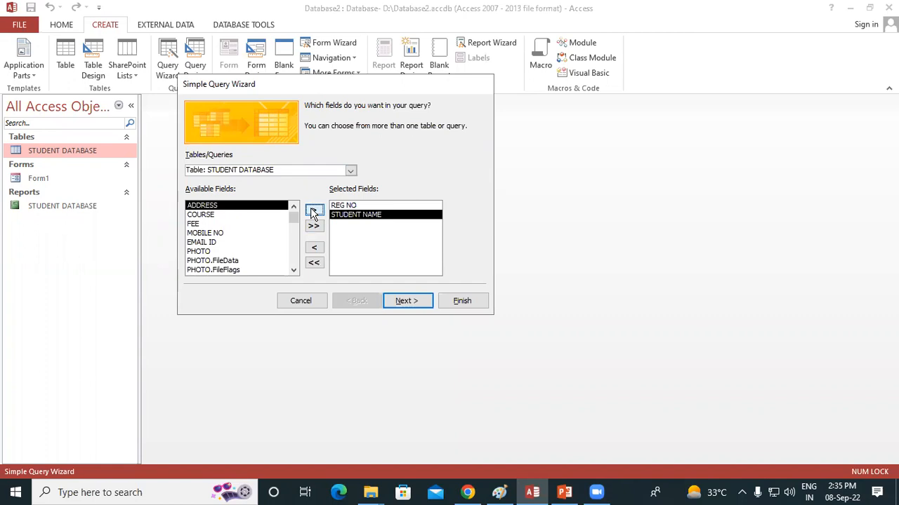
click(313, 212)
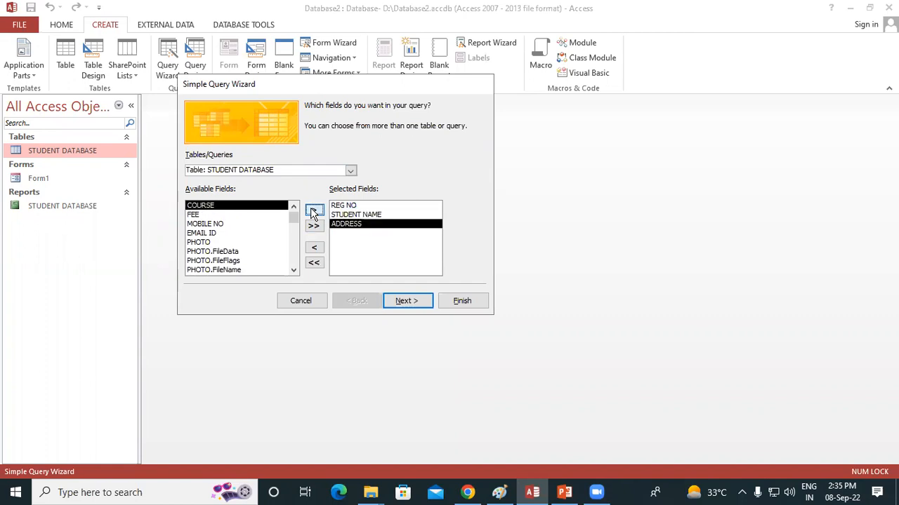
click(314, 211)
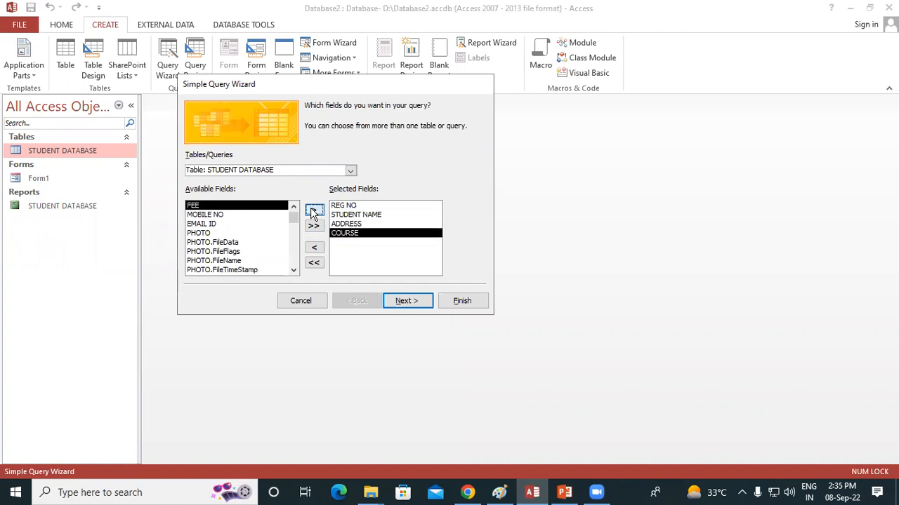
click(313, 211)
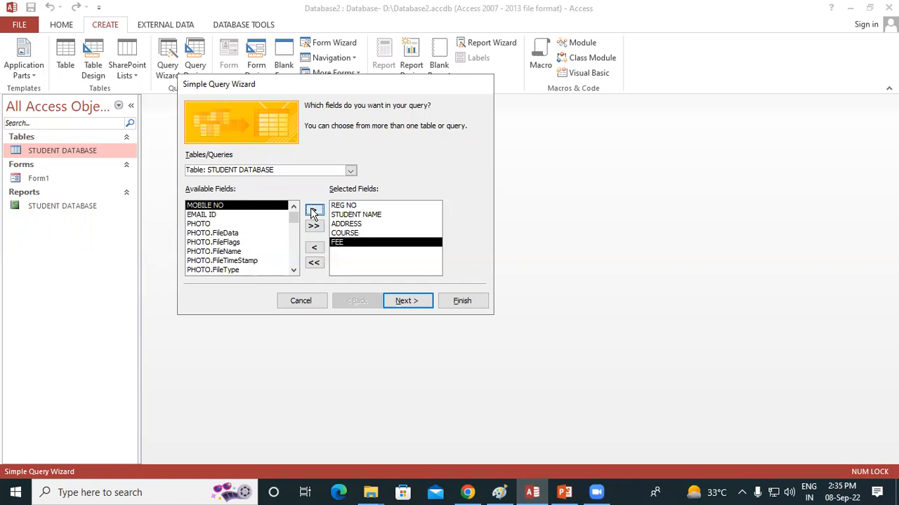
click(313, 212)
click(313, 211)
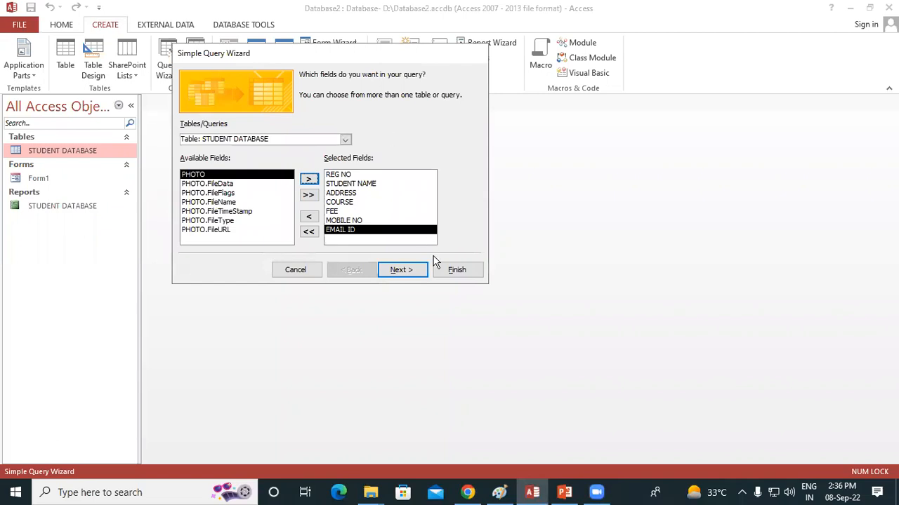
Finish the wizard as a Detail query titled STUDENT DATABASE Query, choosing to modify the query design.
click(399, 275)
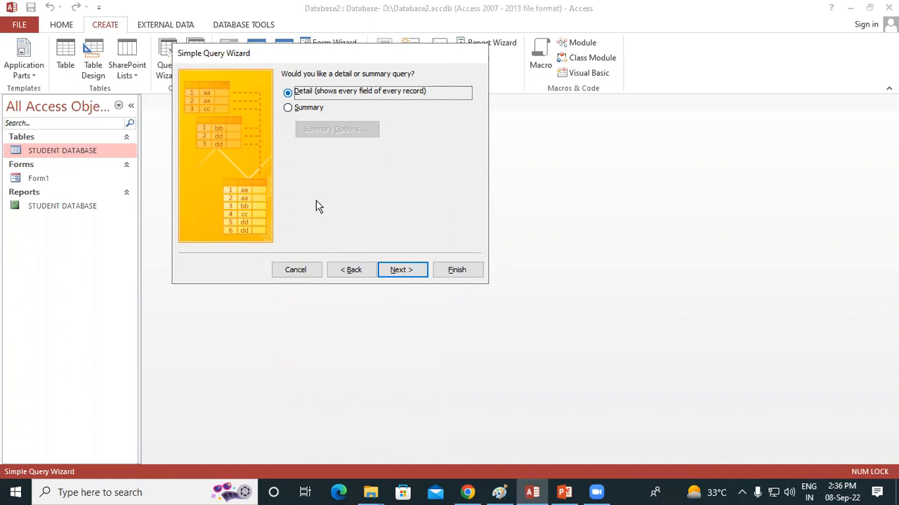
click(403, 273)
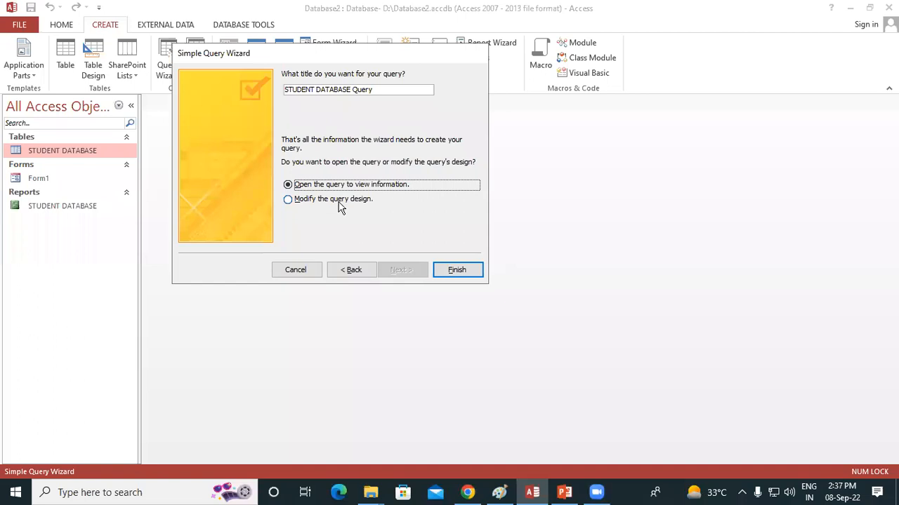
click(289, 201)
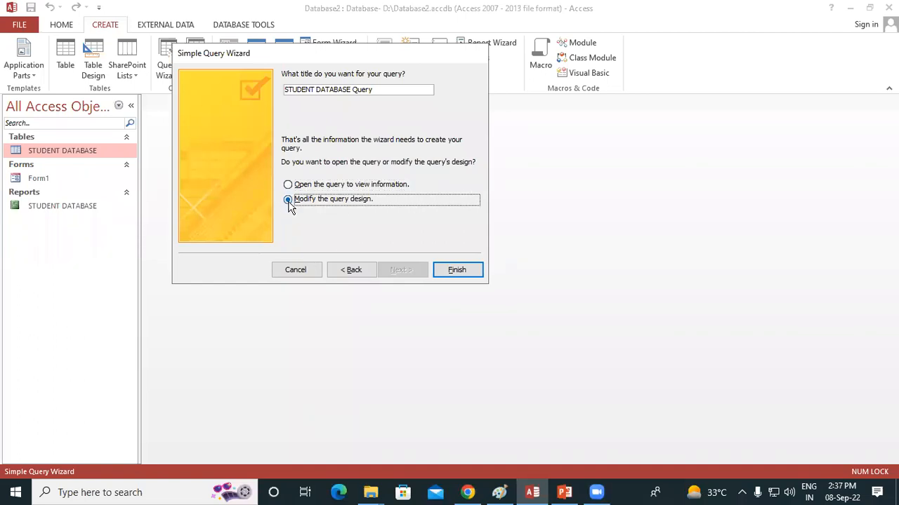
click(457, 269)
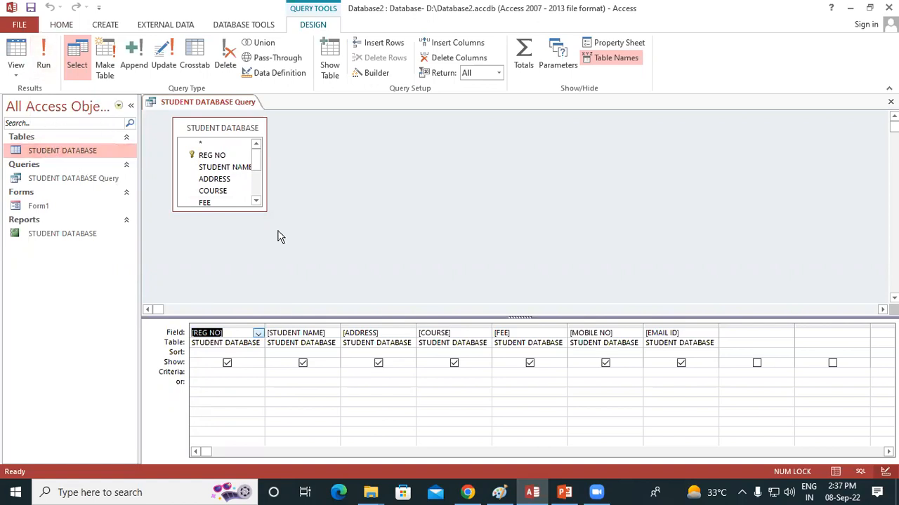
Run the query without criteria to view its records, and return it to Design View.
click(43, 56)
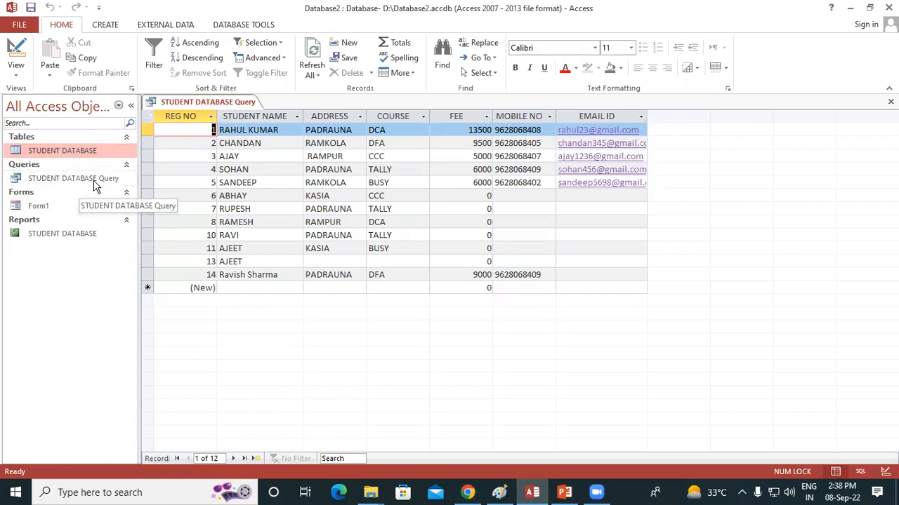
click(69, 181)
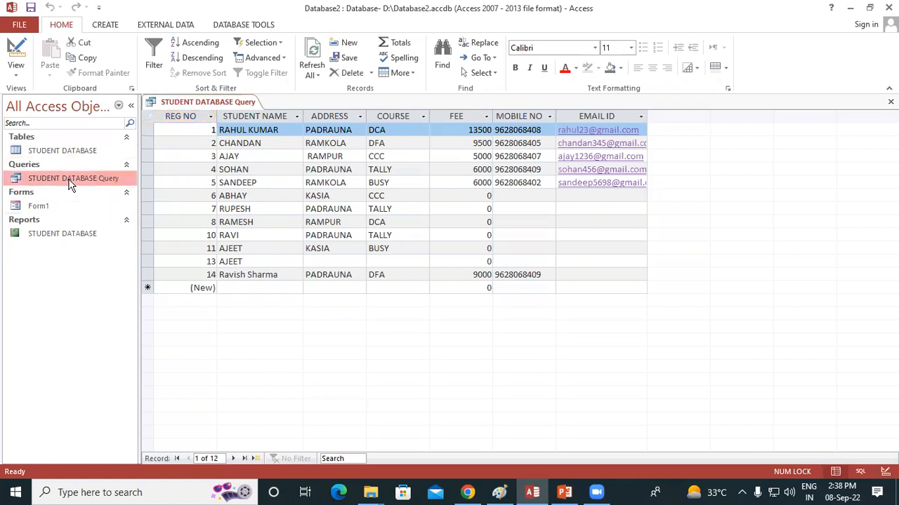
right_click(70, 184)
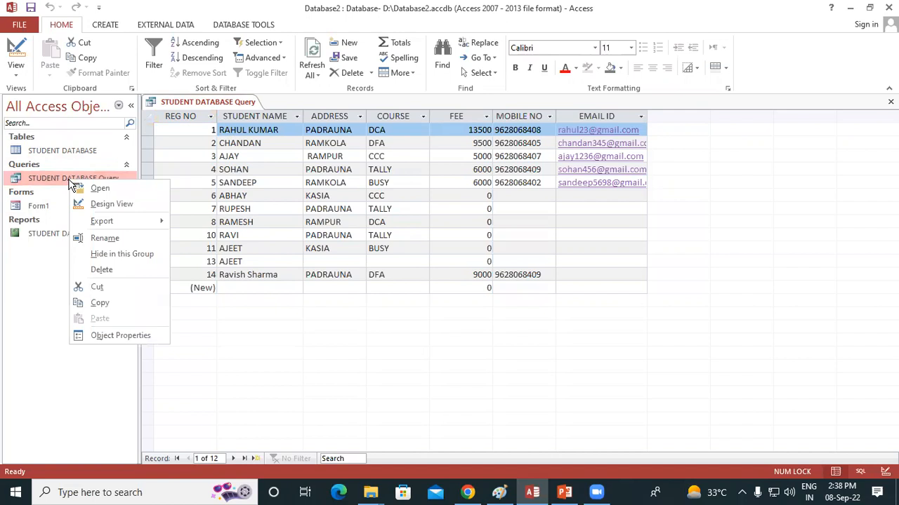
click(112, 203)
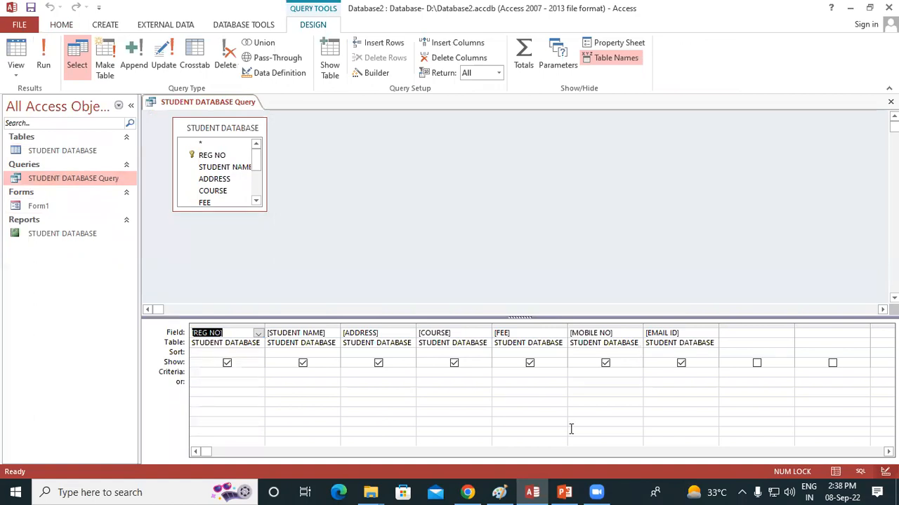
Set the COURSE field's criterion to "DCA" and run the query.
click(430, 372)
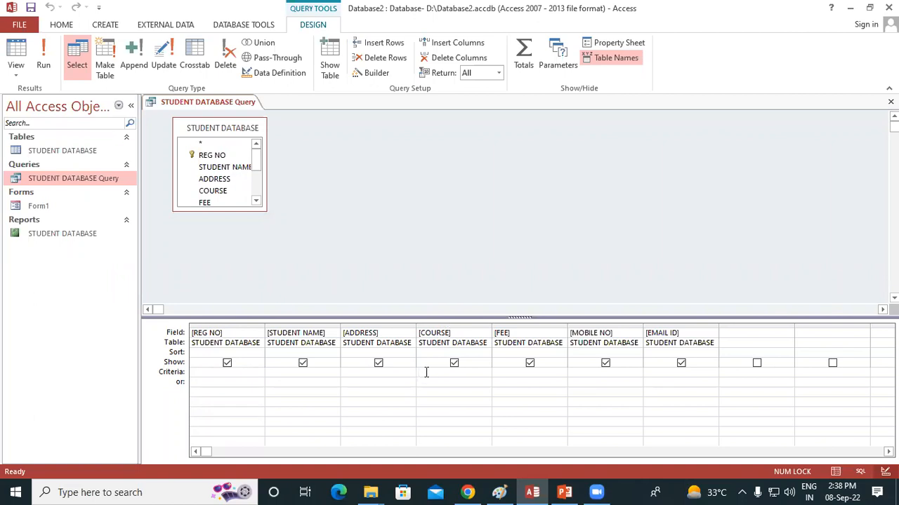
text("d)
key(BackSpace)
key(Caps_Lock)
text(DCA)
click(43, 59)
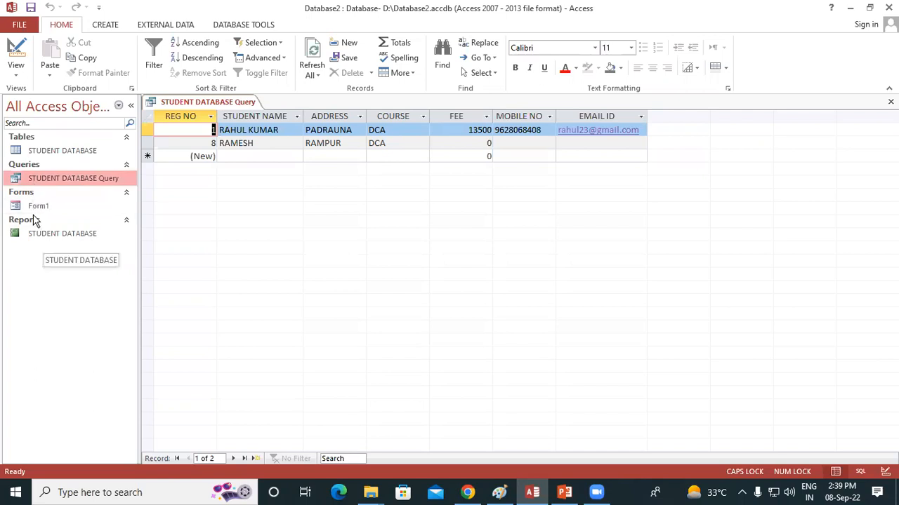
Reopen STUDENT DATABASE Query in Design View and clear the criterion under COURSE.
right_click(89, 181)
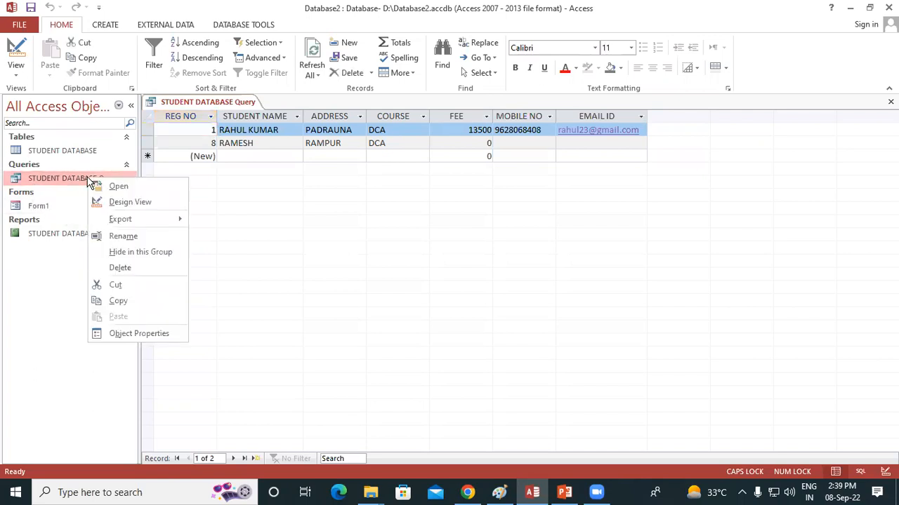
click(131, 202)
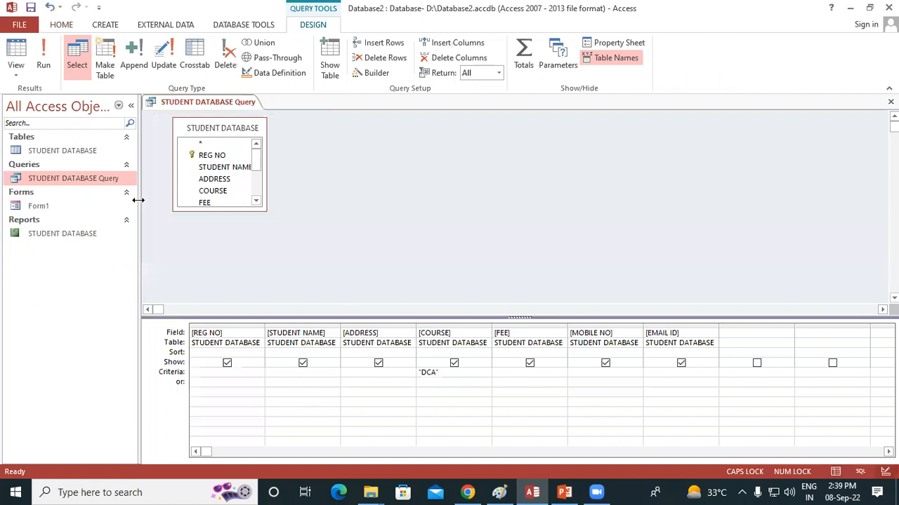
click(447, 376)
double_click(426, 375)
Enter the parameter prompt [ENTER ADDRESS] as the criterion for the ADDRESS field.
click(356, 375)
text([ENTER ADDRESS)
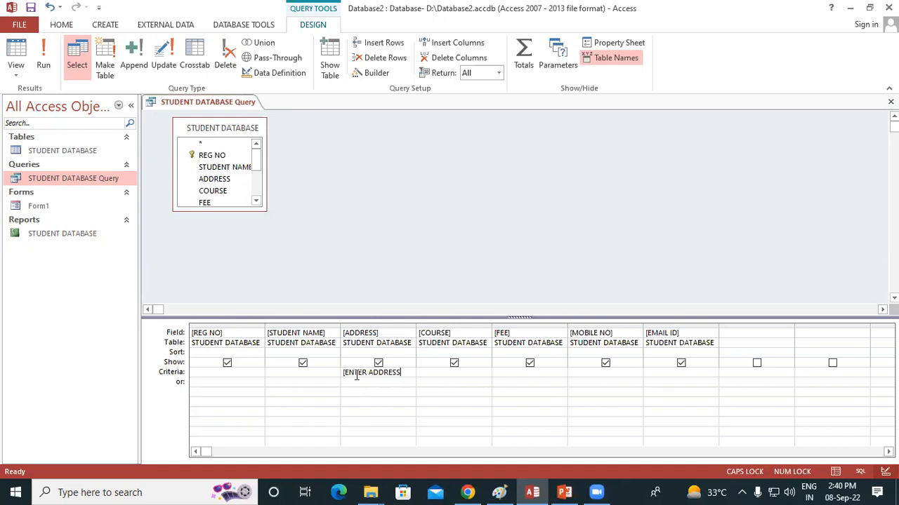
text(])
Run the parameter query with PADRAUNA as the address value.
click(43, 65)
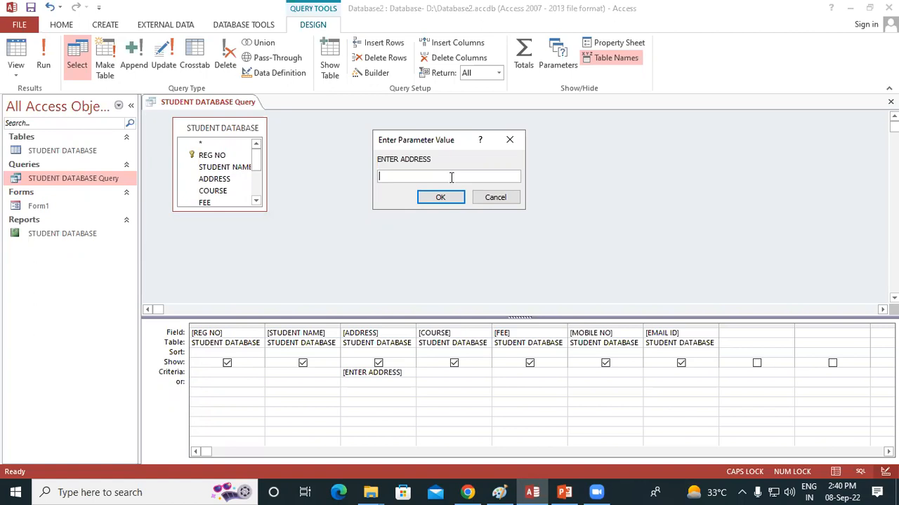
text(PADRAUNA)
key(Return)
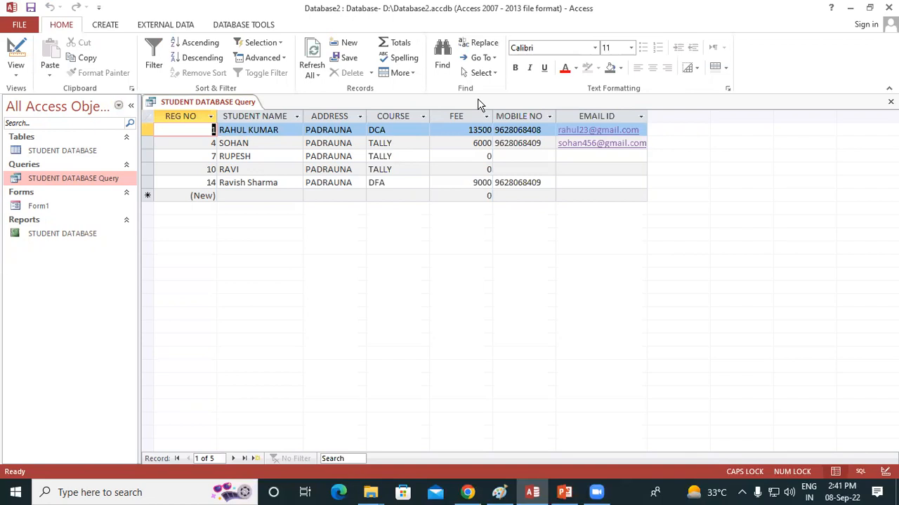
Reopen STUDENT DATABASE Query in Design View and clear the criterion under ADDRESS.
right_click(89, 178)
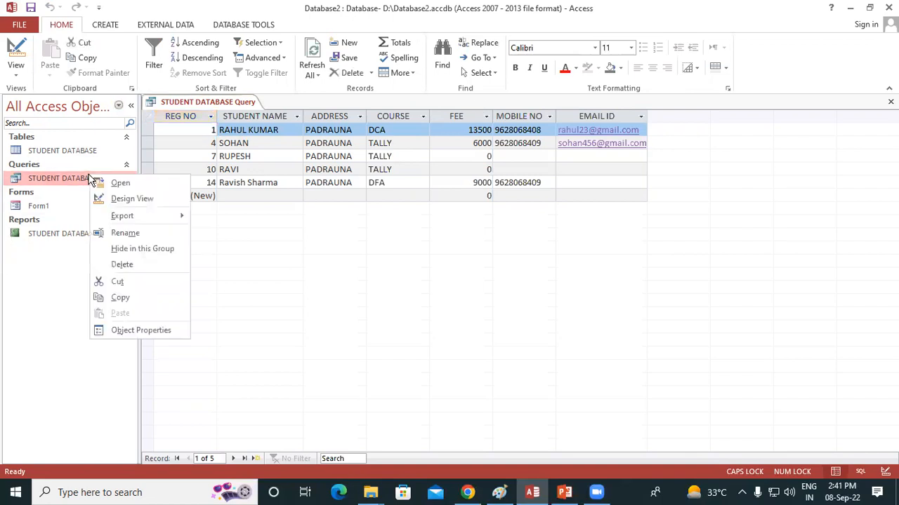
click(138, 202)
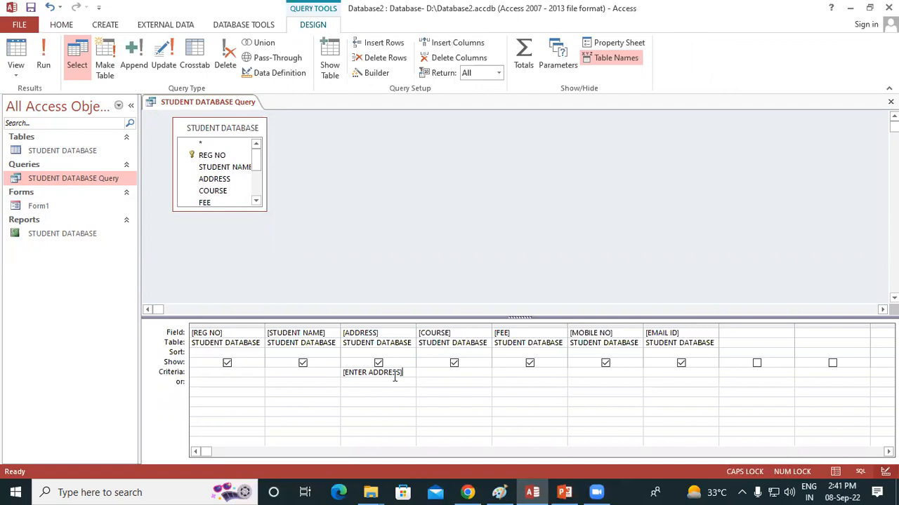
click(307, 373)
drag(403, 373, 342, 371)
key(Delete)
Enter the parameter prompt [ENTER STUDENT NAME] as the criterion for the STUDENT NAME field.
text([ENTER )
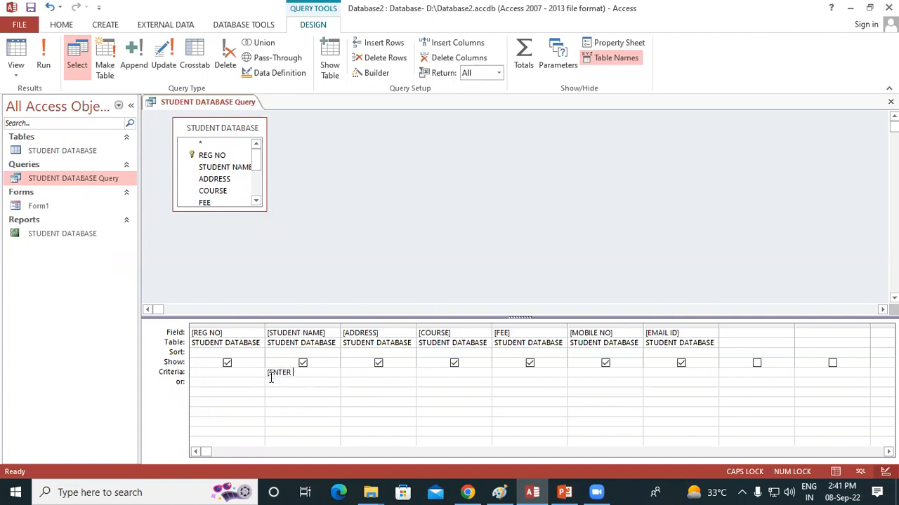
text(STUDENT NAME])
Add the parameter prompt [ENTER ADDRESS] as the criterion for the ADDRESS field.
click(354, 374)
text([ENTER )
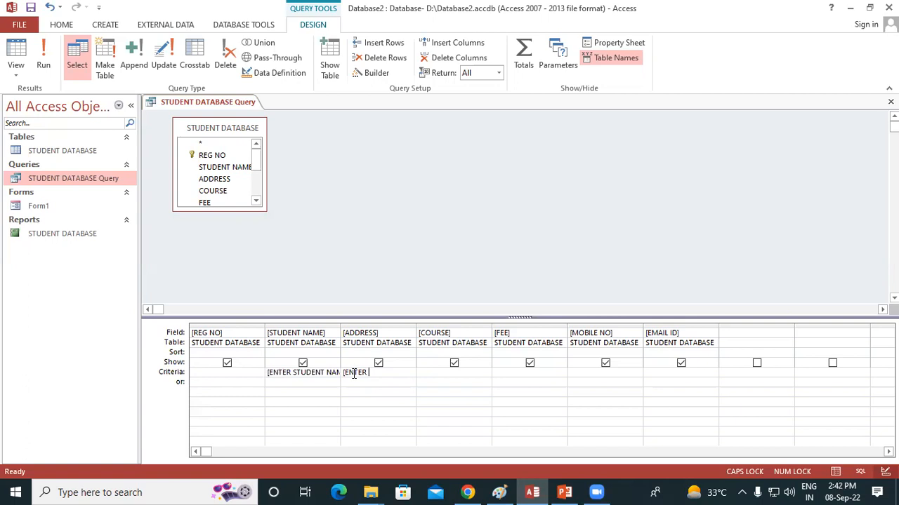
text(ADDRESS])
Examine the records in the STUDENT DATABASE table, and return to the query's Design View.
click(66, 151)
double_click(67, 151)
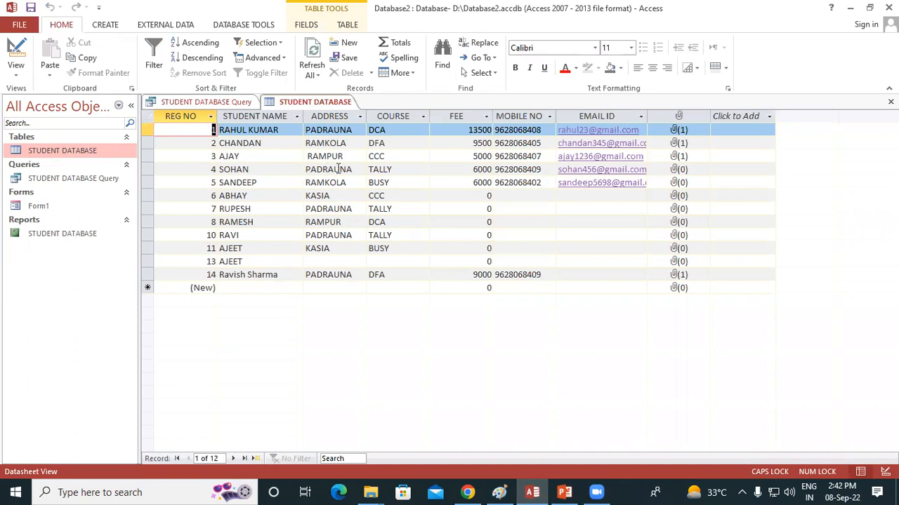
right_click(73, 183)
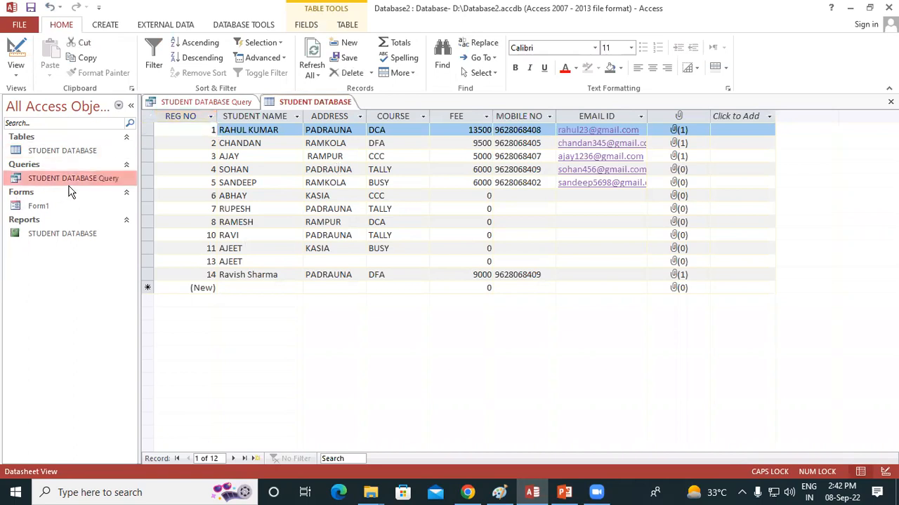
click(100, 210)
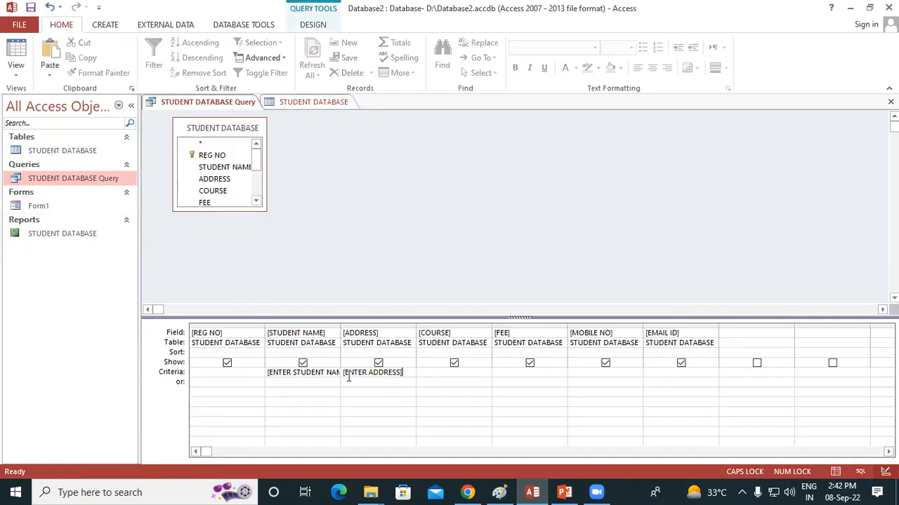
Run the two-parameter query with the first name of a student from PADRAUNA and PADRAUNA as the address.
click(406, 374)
click(311, 25)
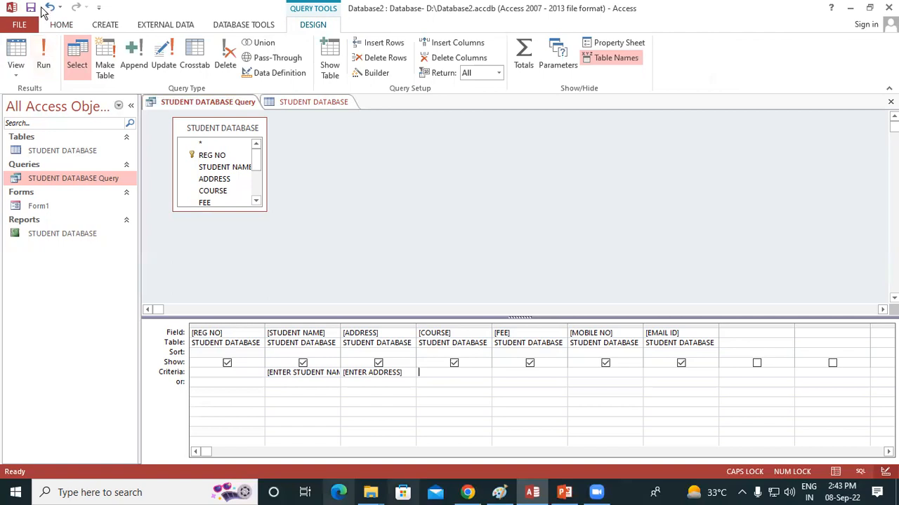
click(45, 61)
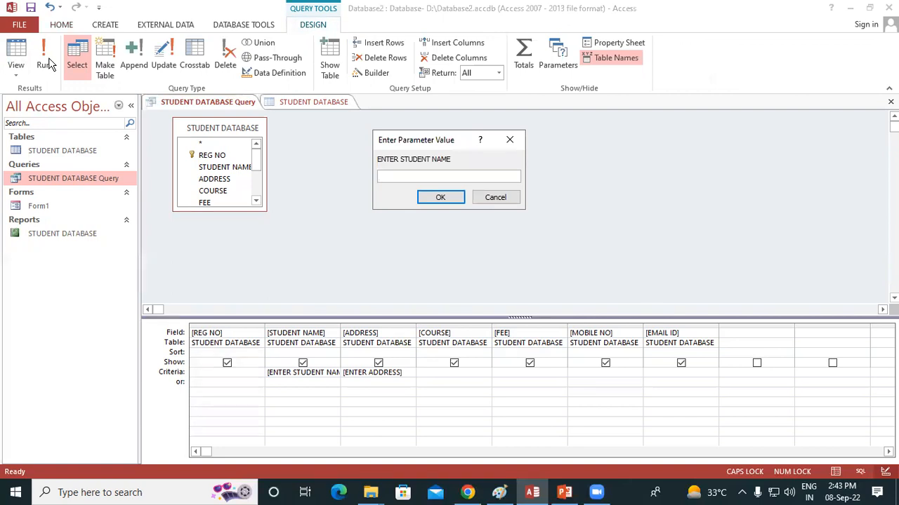
text(SOHAN)
click(429, 198)
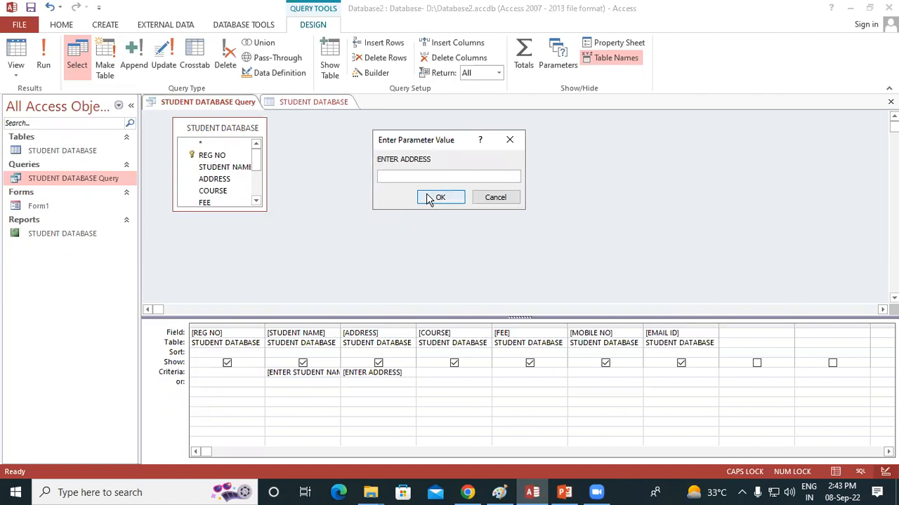
text(PADRAUNA)
click(445, 202)
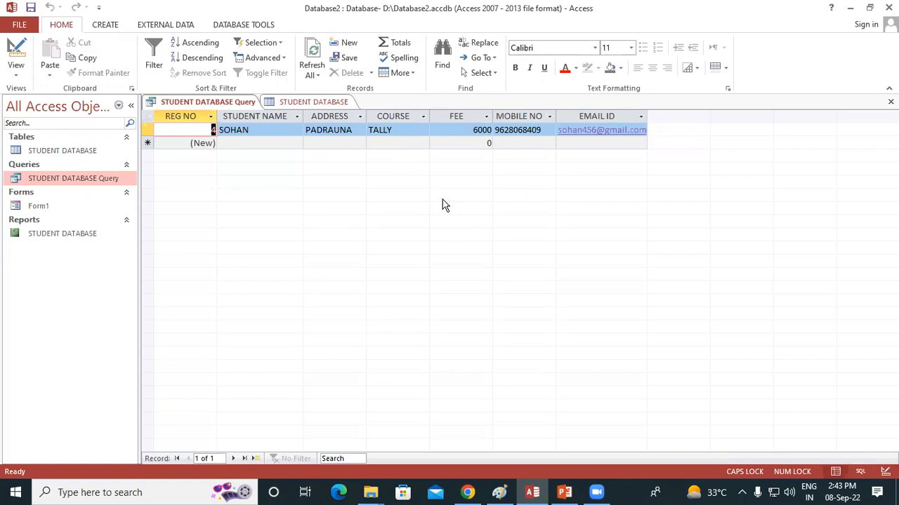
Rerun the query from Design View with the same student's name and RAMKOLA as the address.
click(94, 181)
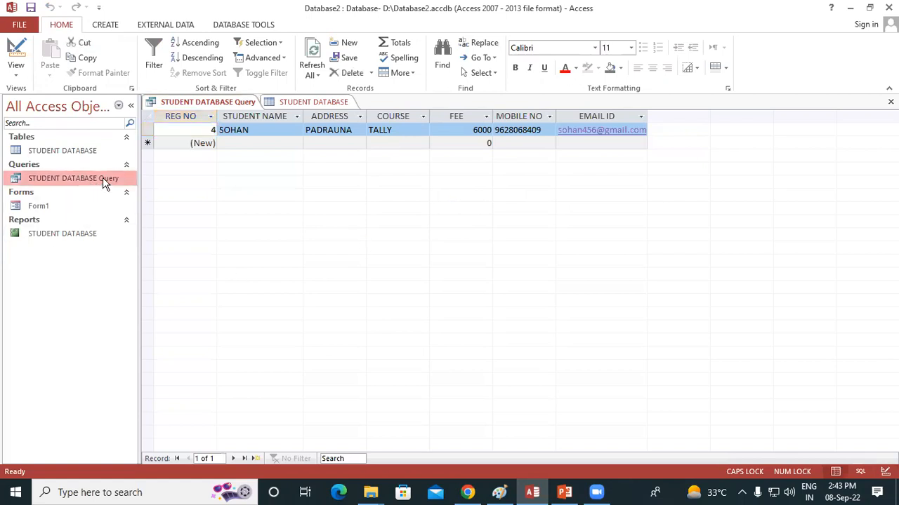
right_click(103, 183)
click(134, 201)
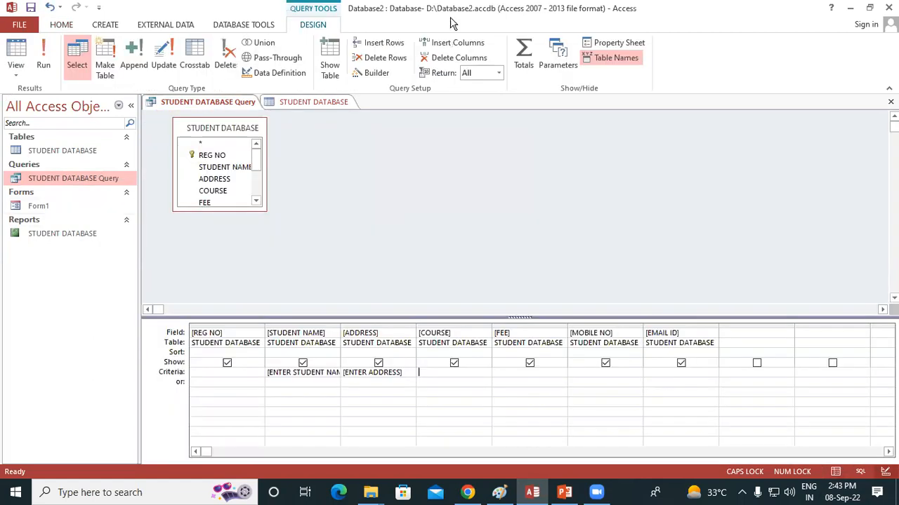
click(44, 59)
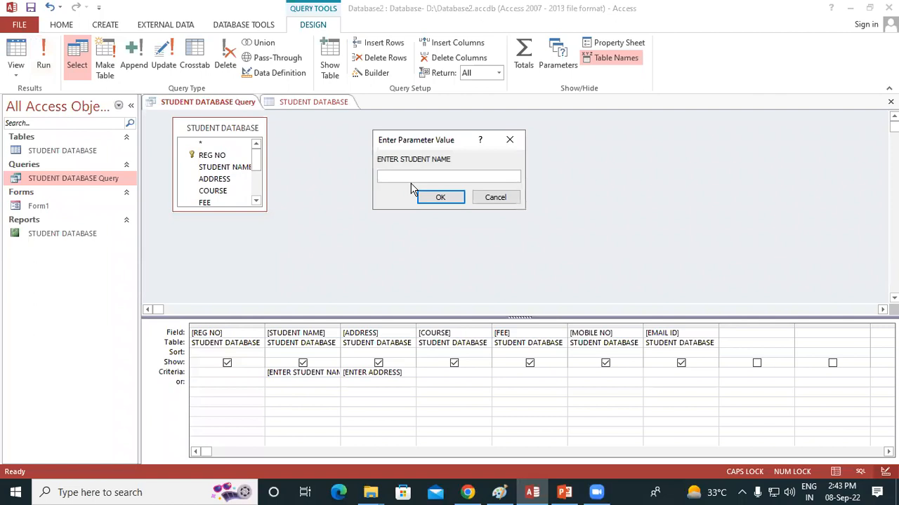
text(SOHAN)
click(453, 200)
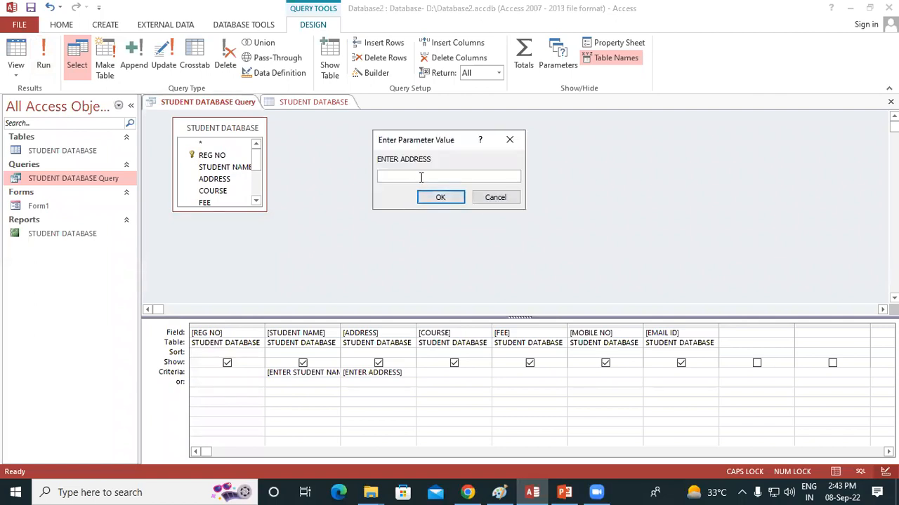
text(RAMKOLA)
click(449, 201)
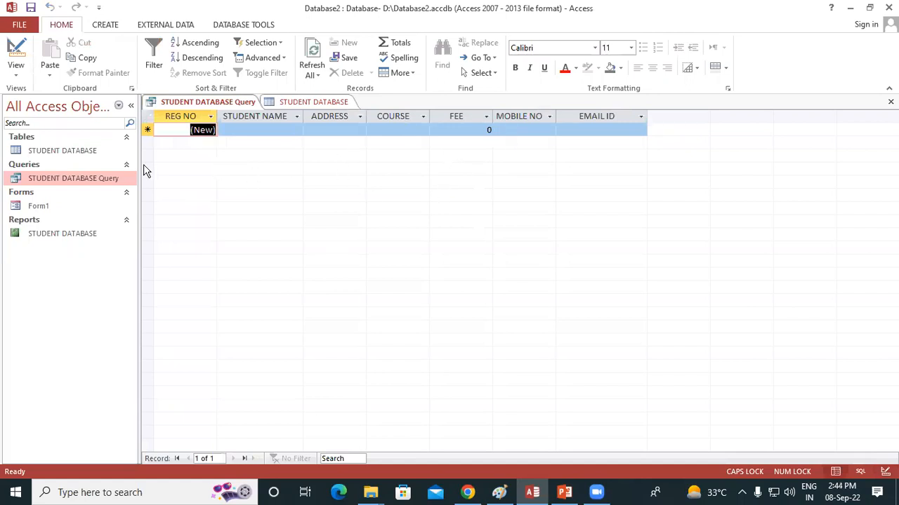
Rerun the query from Design View with only the first name of the table's first student and PADRAUNA as the address.
right_click(116, 179)
click(159, 204)
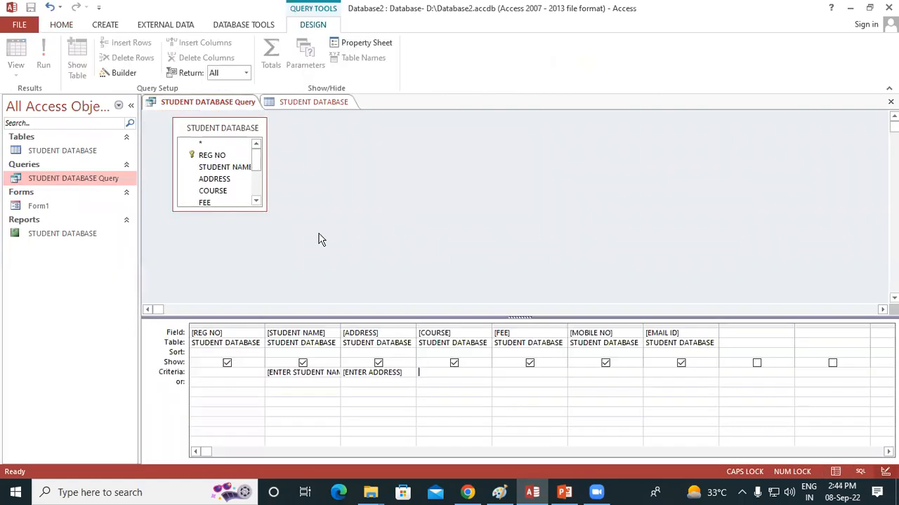
click(56, 56)
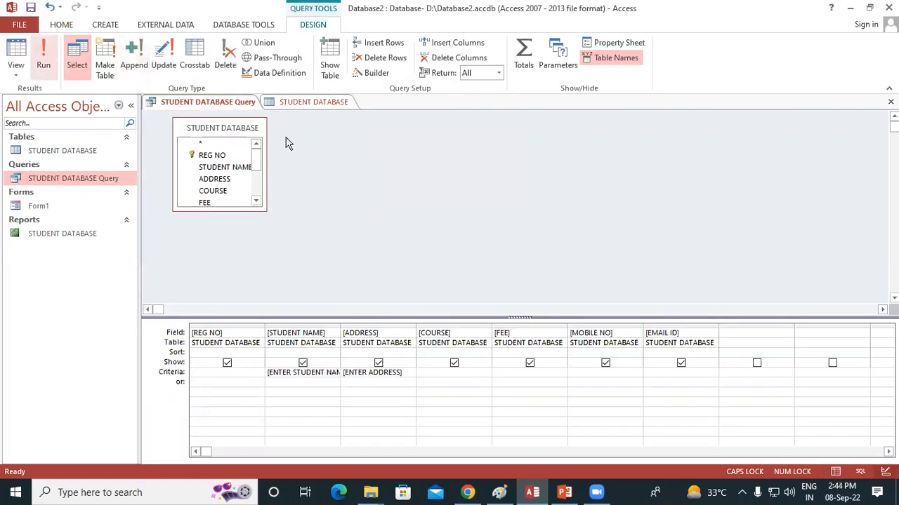
text(RAHUL)
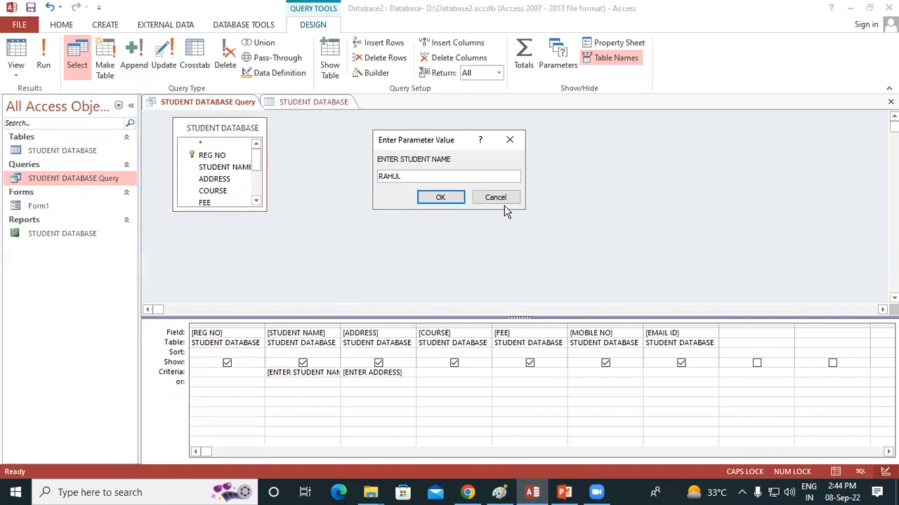
key(Return)
text(PADRAUNA)
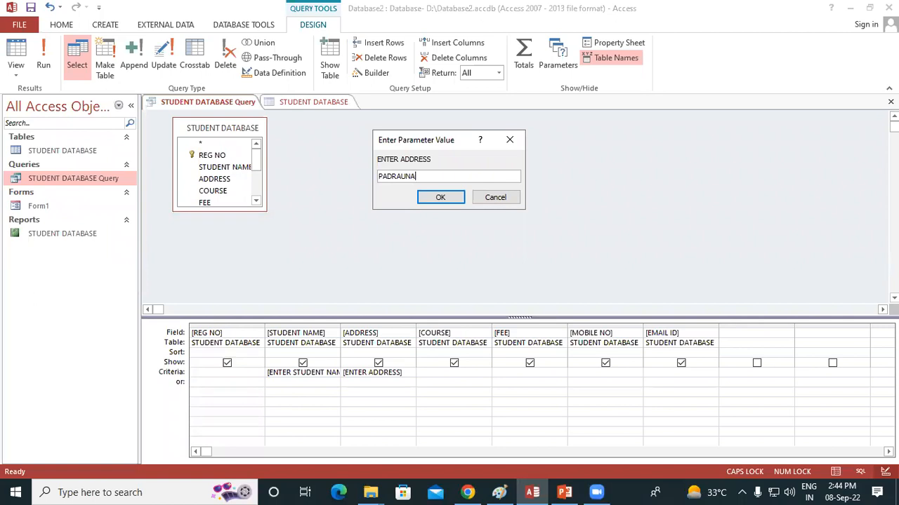
key(Return)
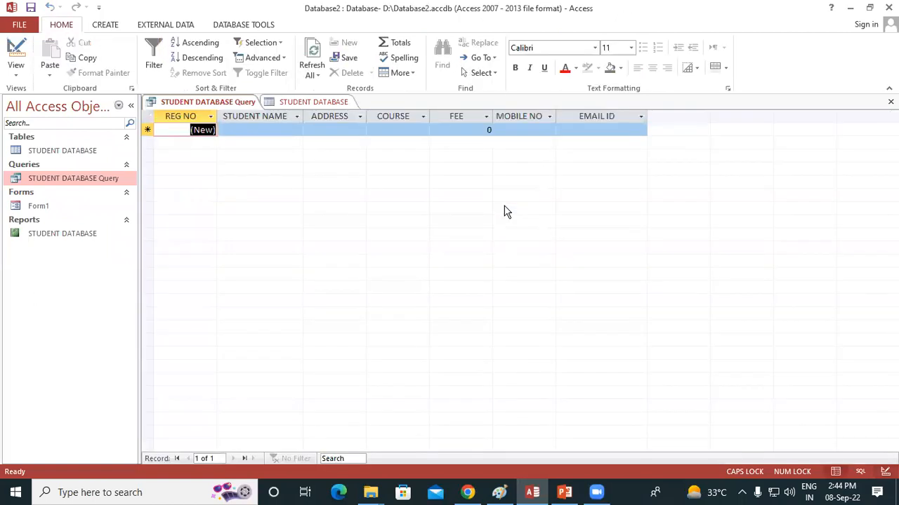
Check the student names and addresses in the STUDENT DATABASE table, and reopen the query in Design View.
double_click(62, 151)
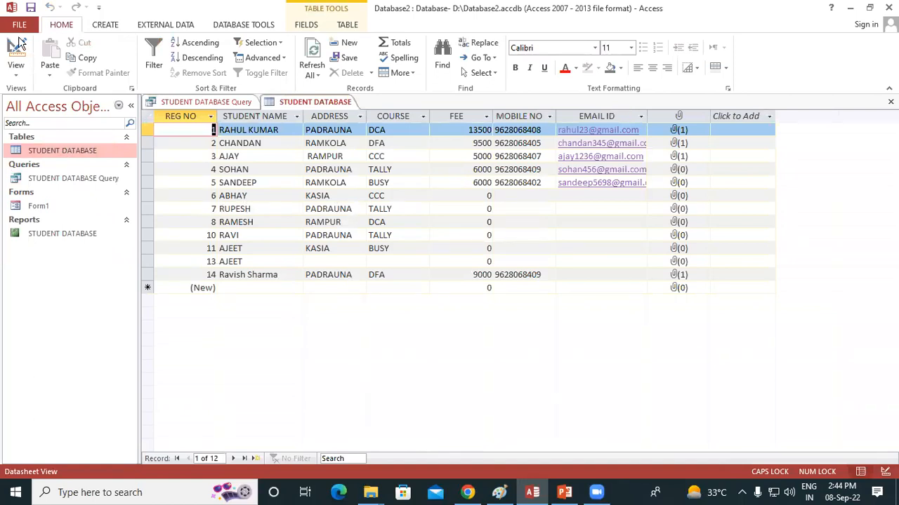
click(16, 74)
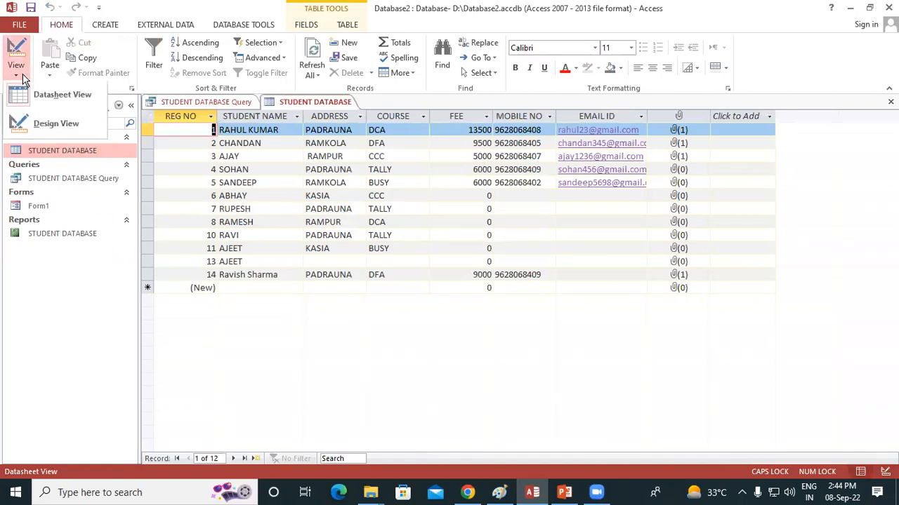
double_click(76, 180)
right_click(75, 182)
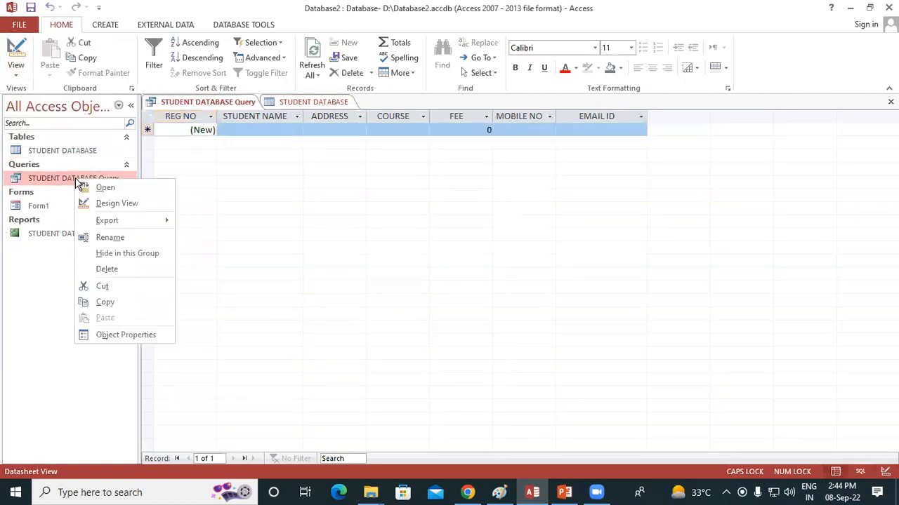
click(129, 208)
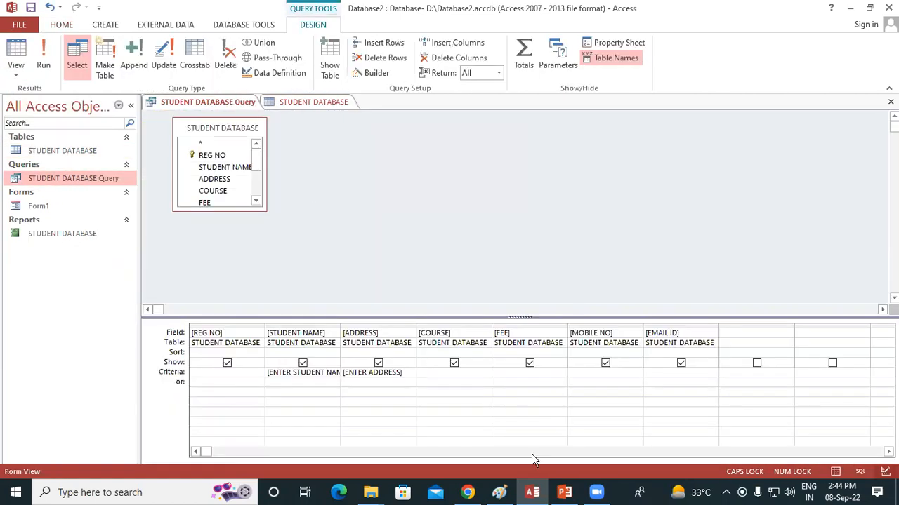
Run the query with a different student's name and KASIA as the address.
click(42, 79)
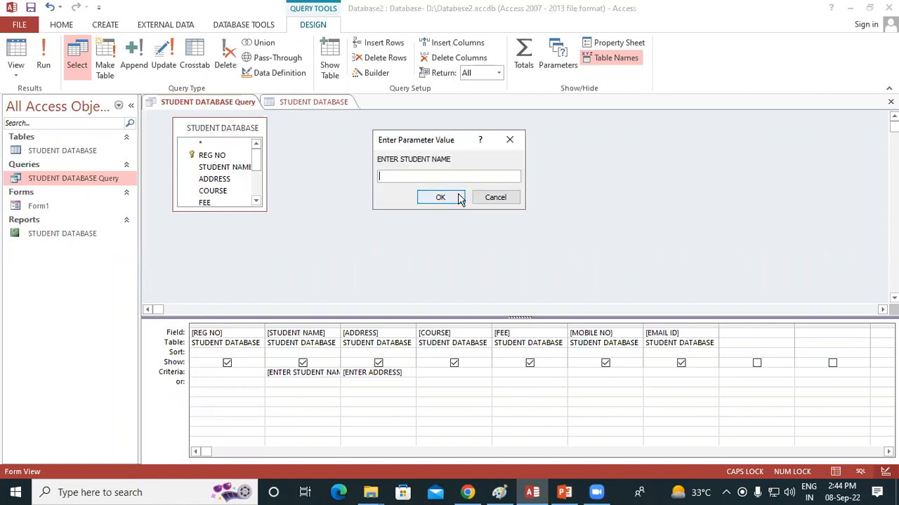
text(RUPESH)
click(459, 199)
text(KASIA)
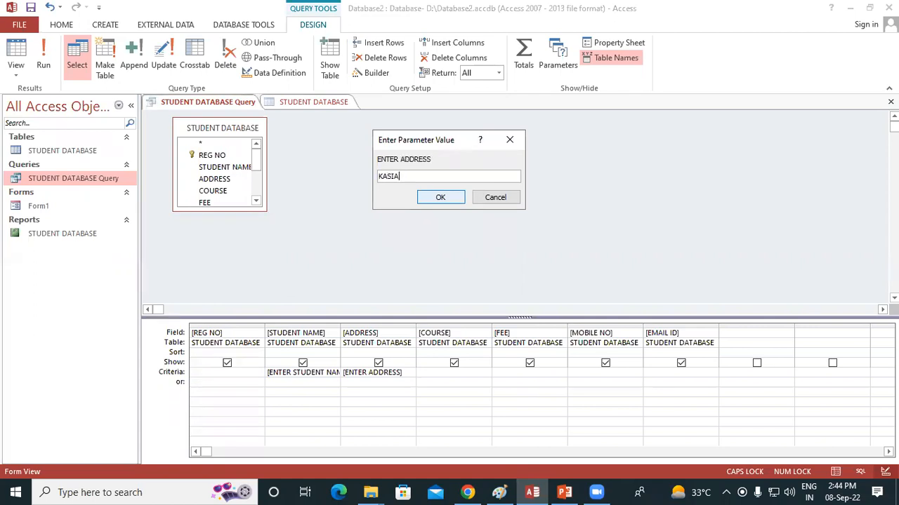
click(458, 198)
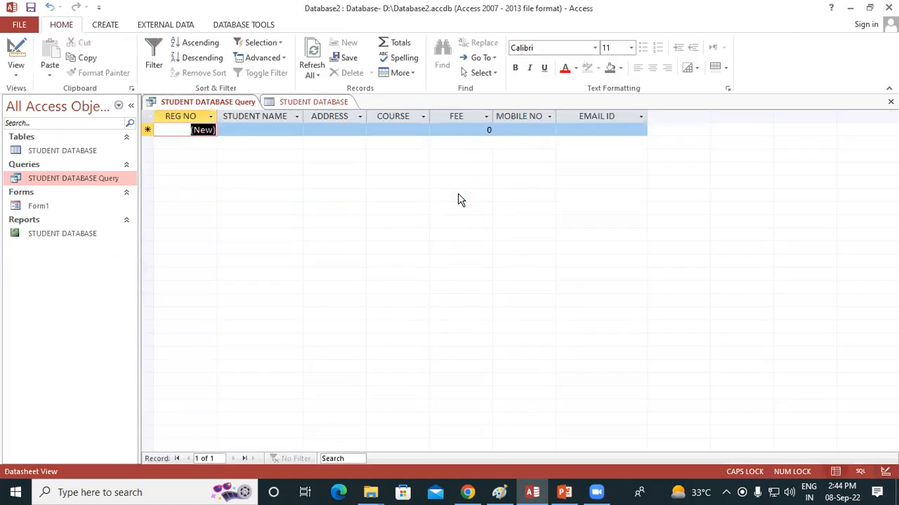
Rerun the query from Design View with the same student's name and PADRAUNA as the address.
right_click(107, 177)
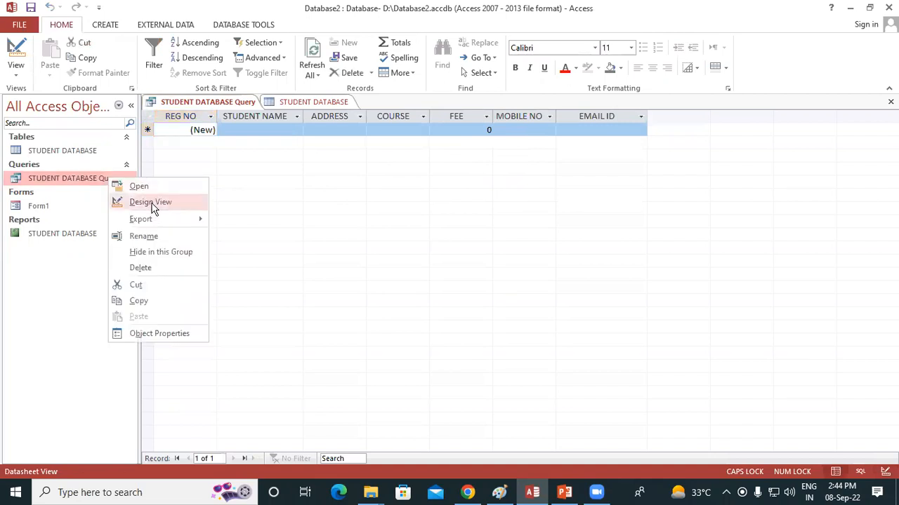
click(137, 202)
click(44, 57)
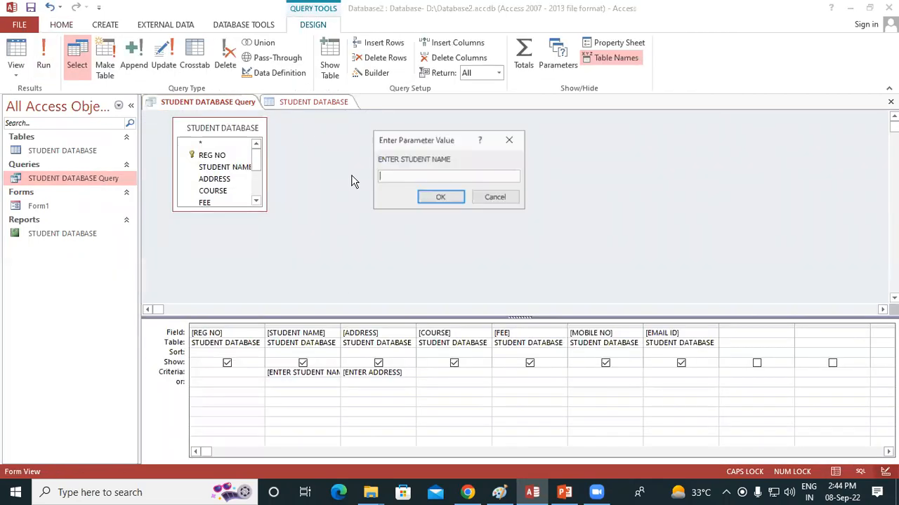
text(RUPESH)
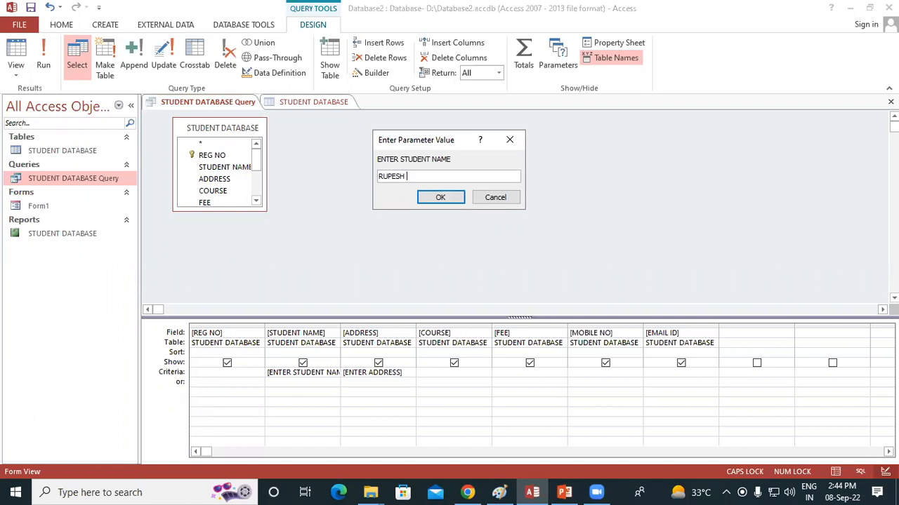
key(Return)
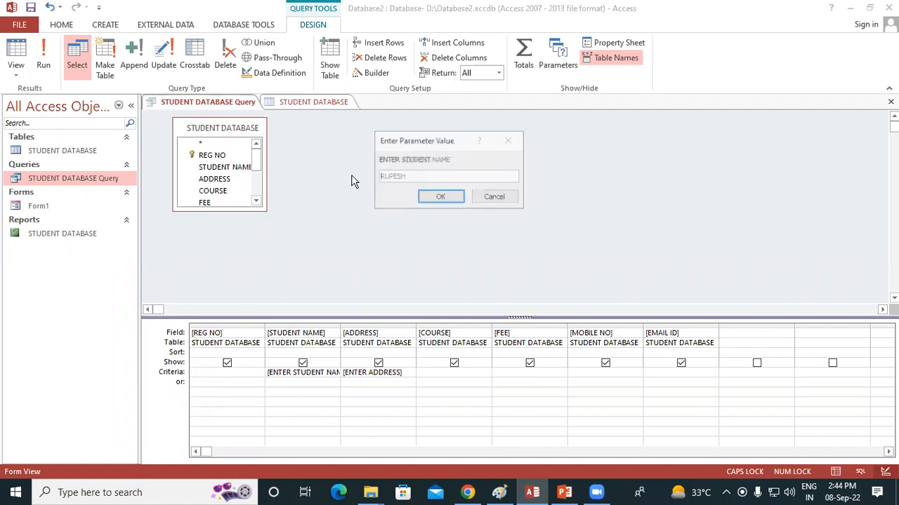
text(PADRAUNA)
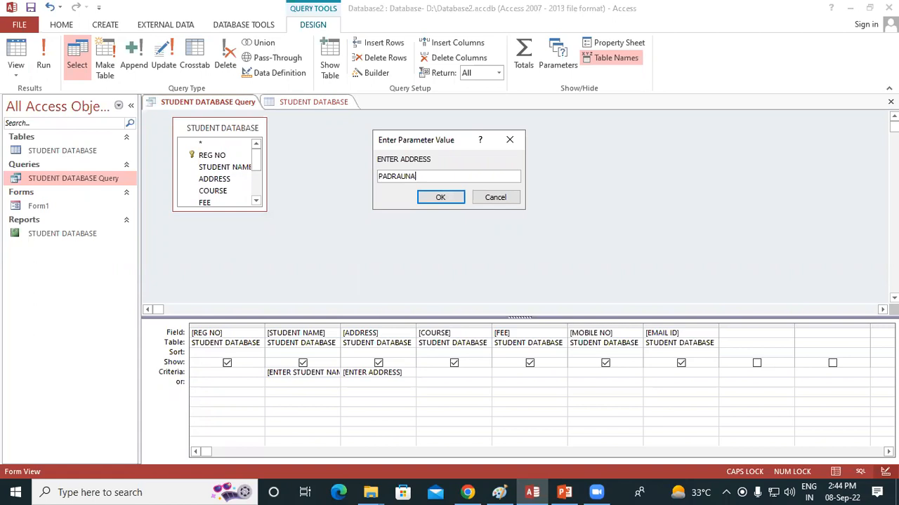
key(Return)
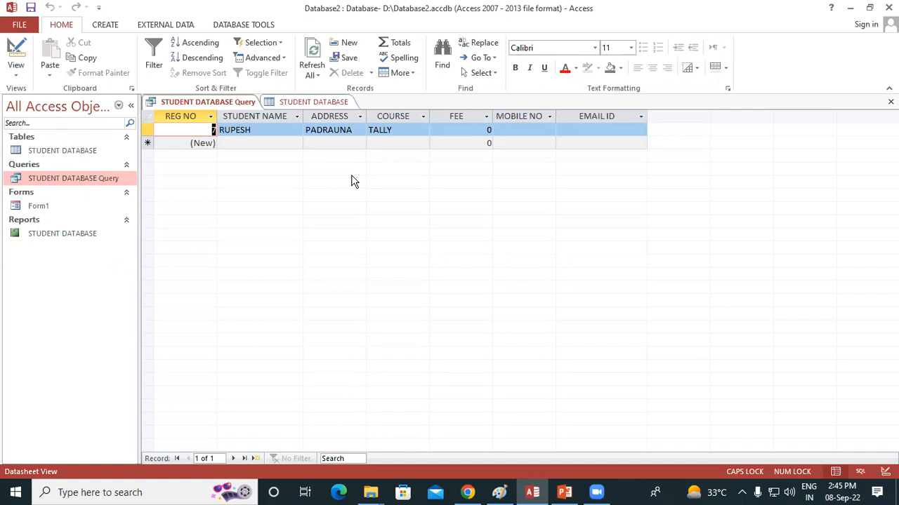
Reopen the STUDENT DATABASE Query in Design View and remove the parameter prompts from the ADDRESS and STUDENT NAME criteria.
right_click(102, 180)
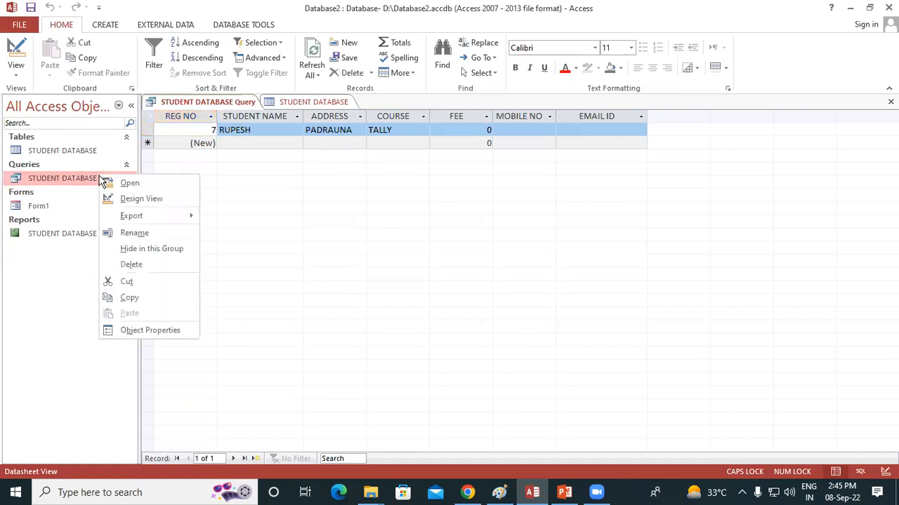
click(148, 200)
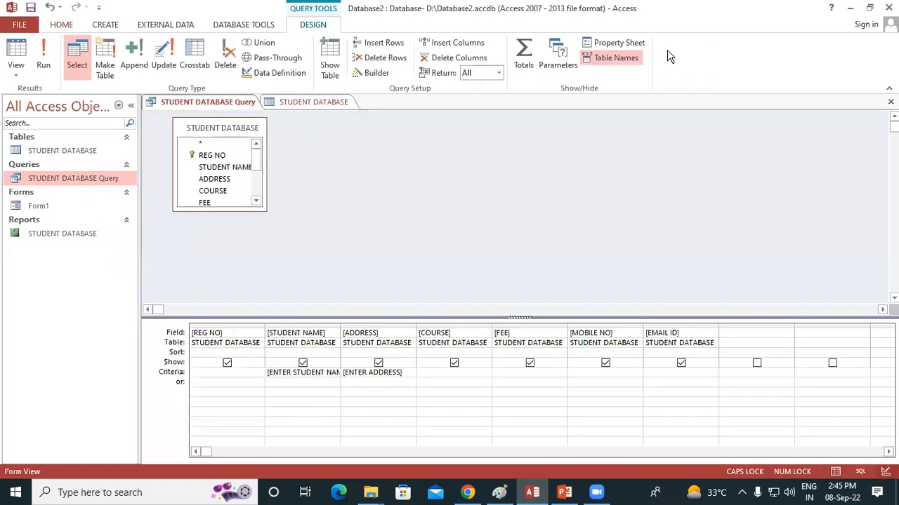
drag(406, 372, 315, 376)
click(318, 377)
drag(405, 374, 310, 369)
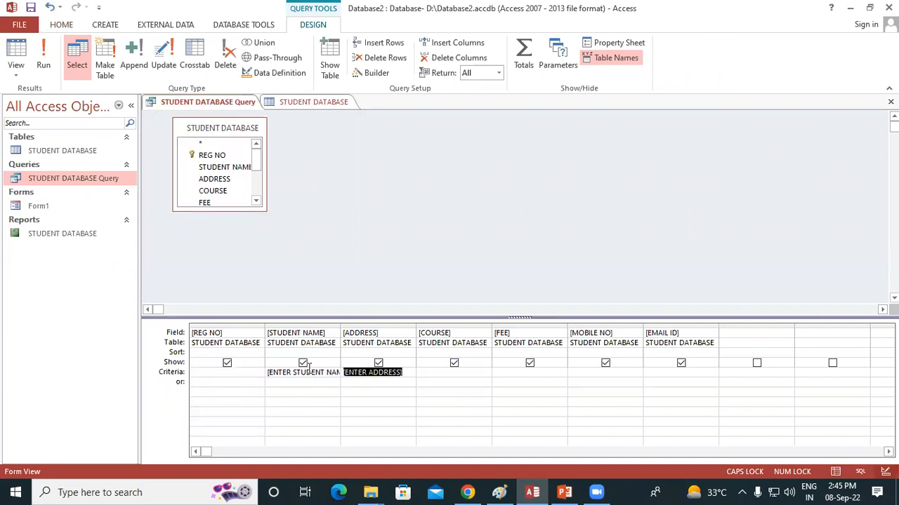
key(Delete)
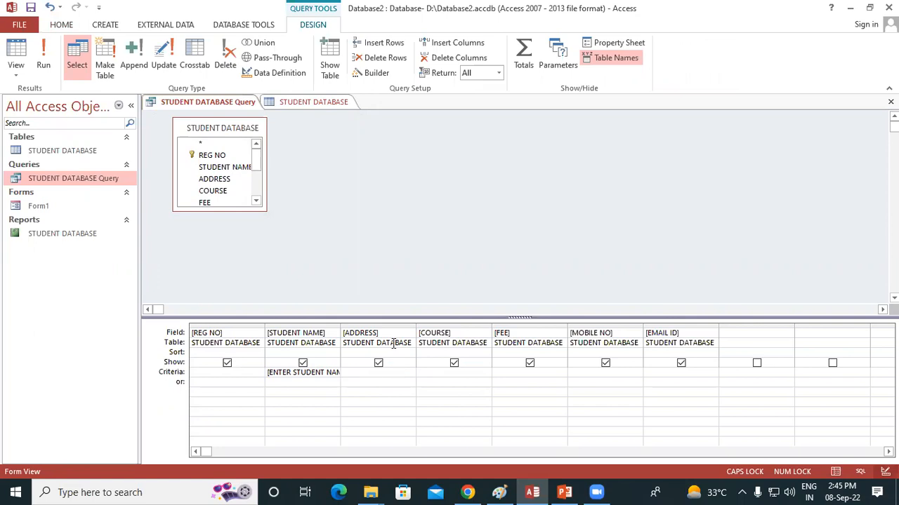
drag(267, 373, 405, 382)
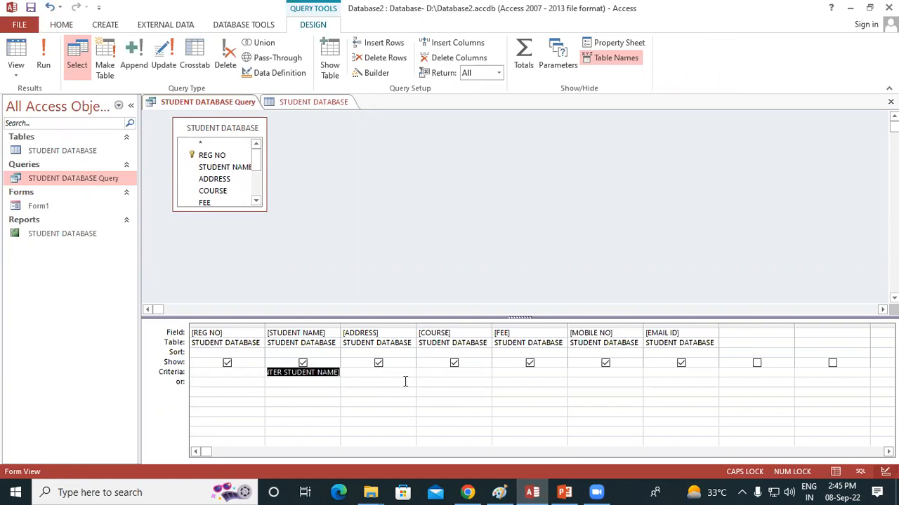
key(Delete)
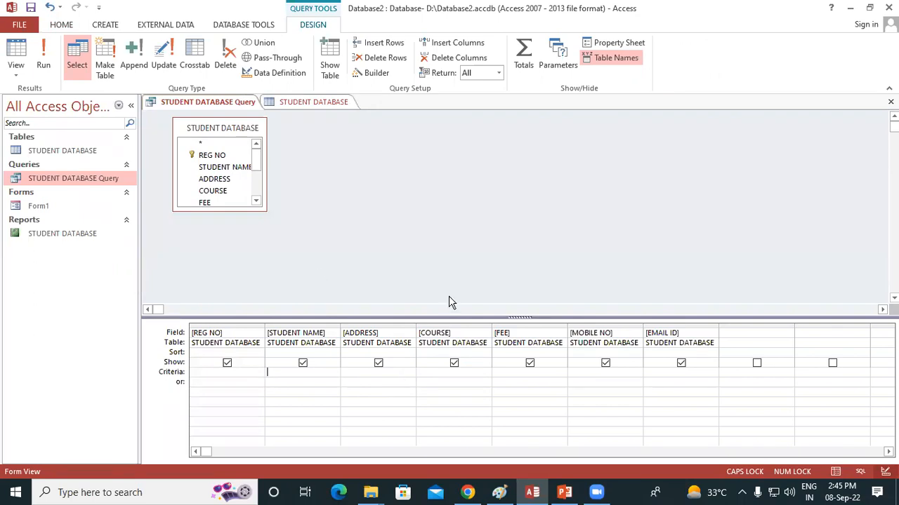
Set the FEE criteria to >=6000 and show the query results in Datasheet View.
click(508, 373)
text(>=6000)
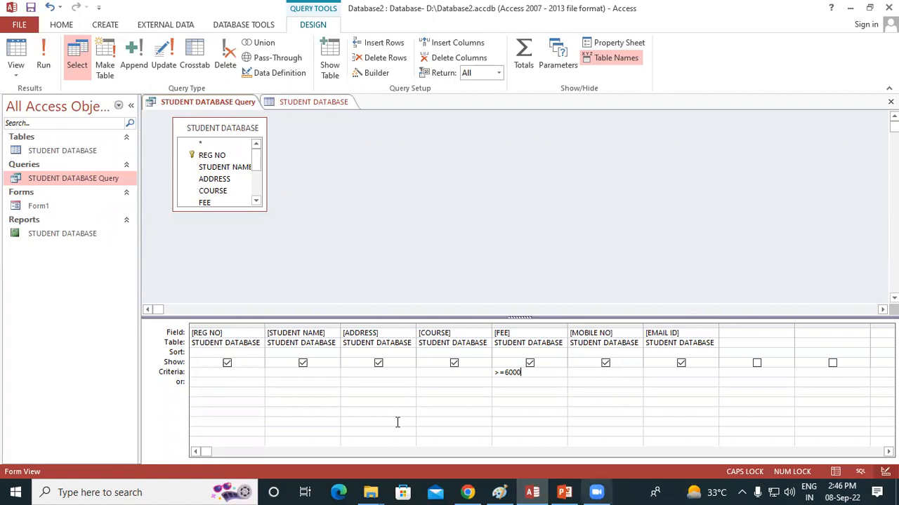
click(14, 67)
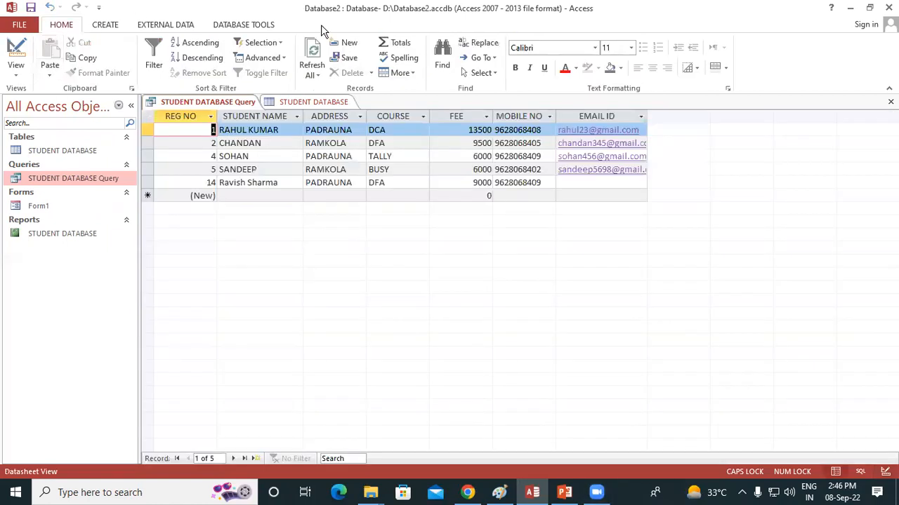